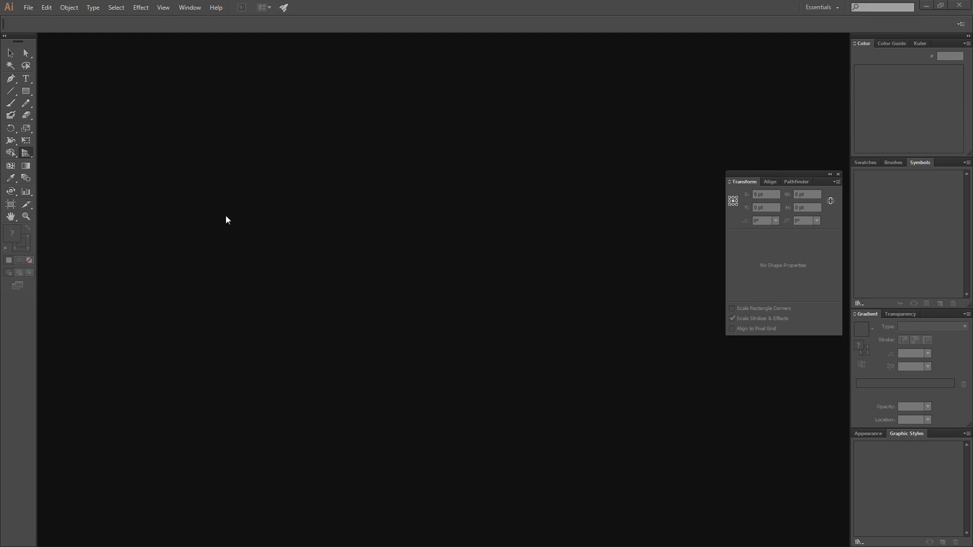
Step: Create a new 500 × 500 px RGB document from File > New, keeping the default size
left_click(28, 7)
left_click(43, 19)
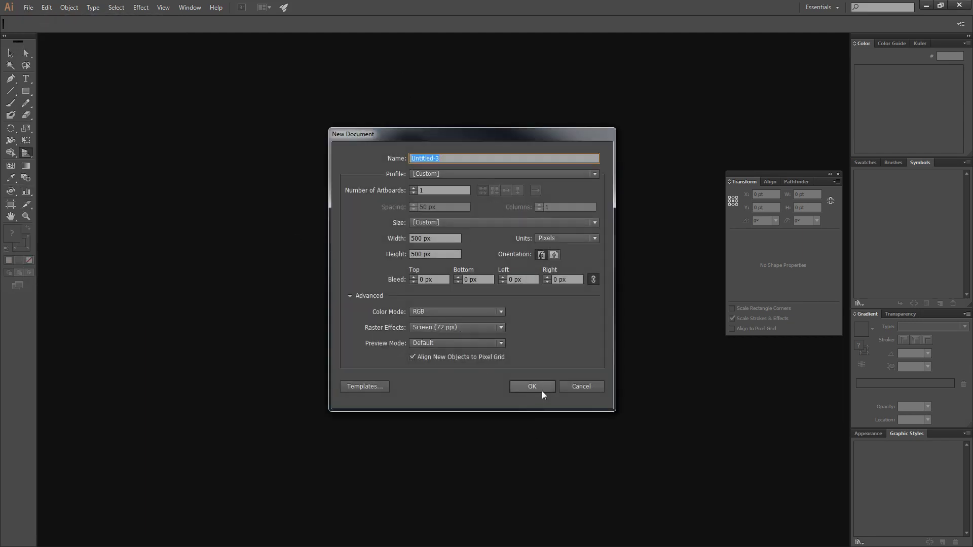
left_click(532, 387)
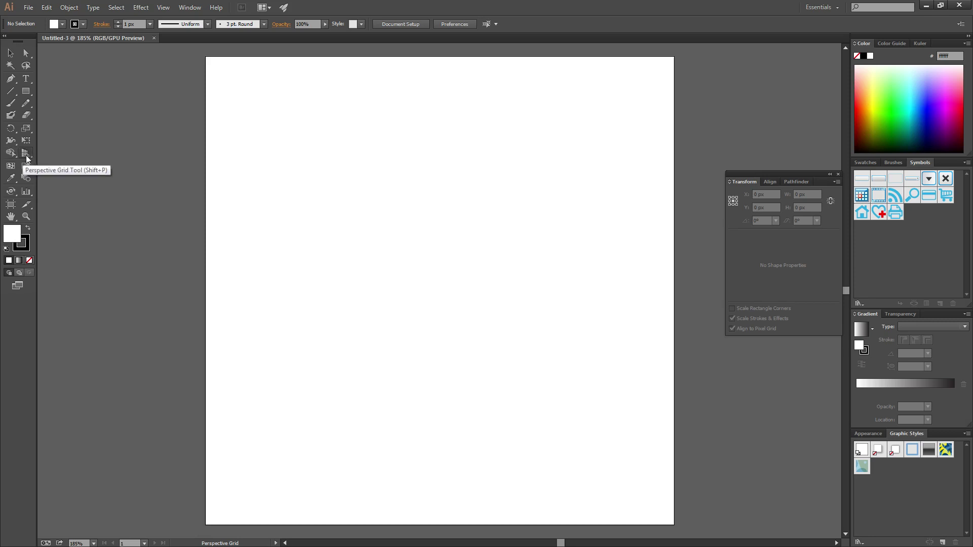
left_click_drag(27, 157, 71, 167)
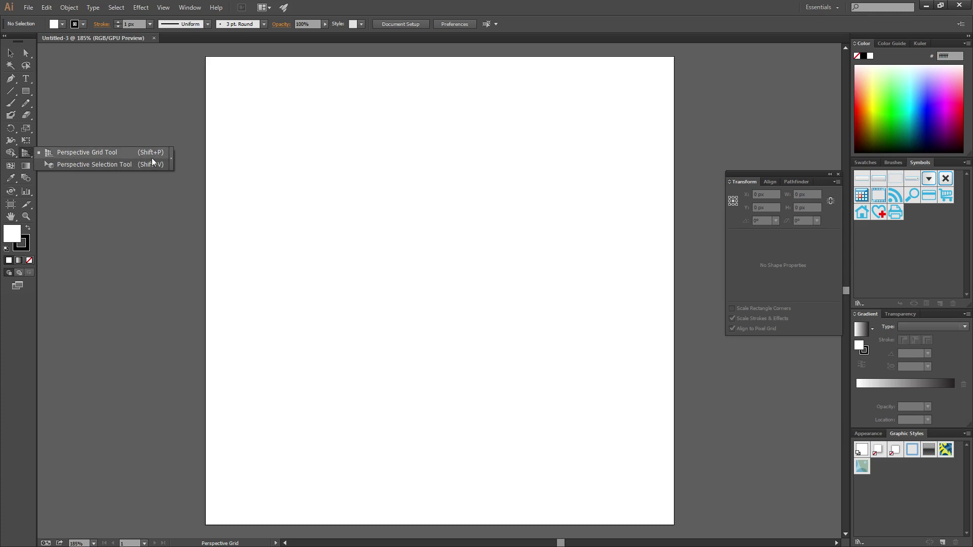
left_click(102, 126)
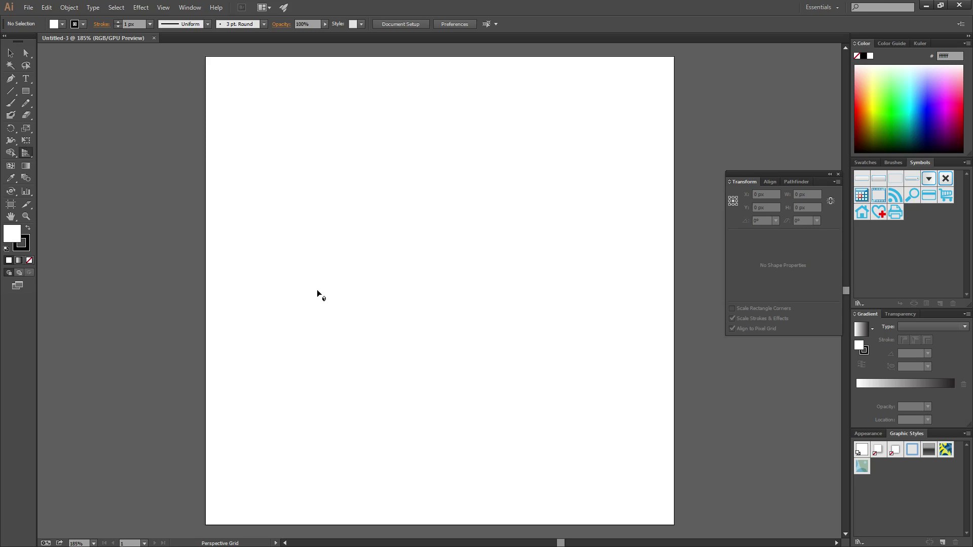
scroll(317, 289, "down", 2)
scroll(317, 290, "down", 1)
mouse_move(334, 338)
left_mouse_down()
mouse_move(464, 291)
mouse_move(404, 310)
left_mouse_up()
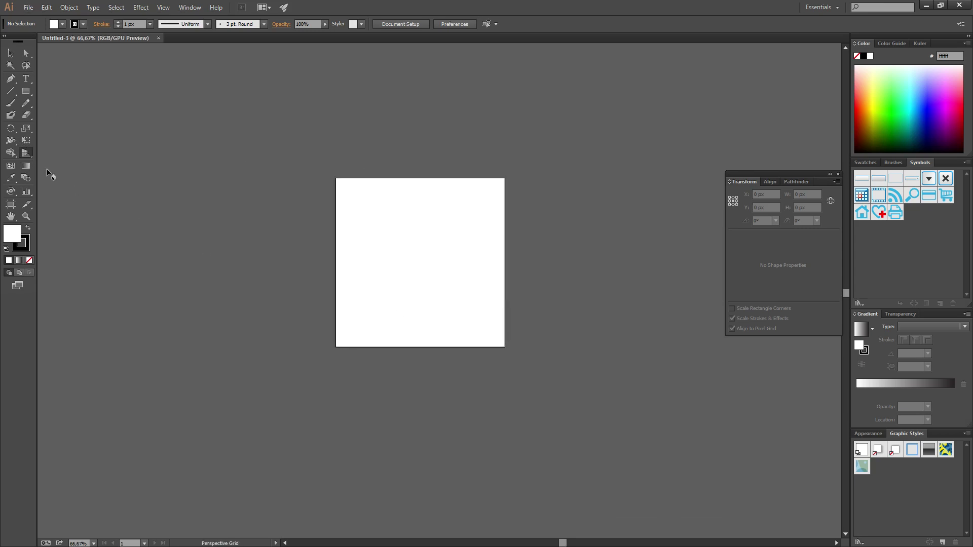
left_click(31, 157)
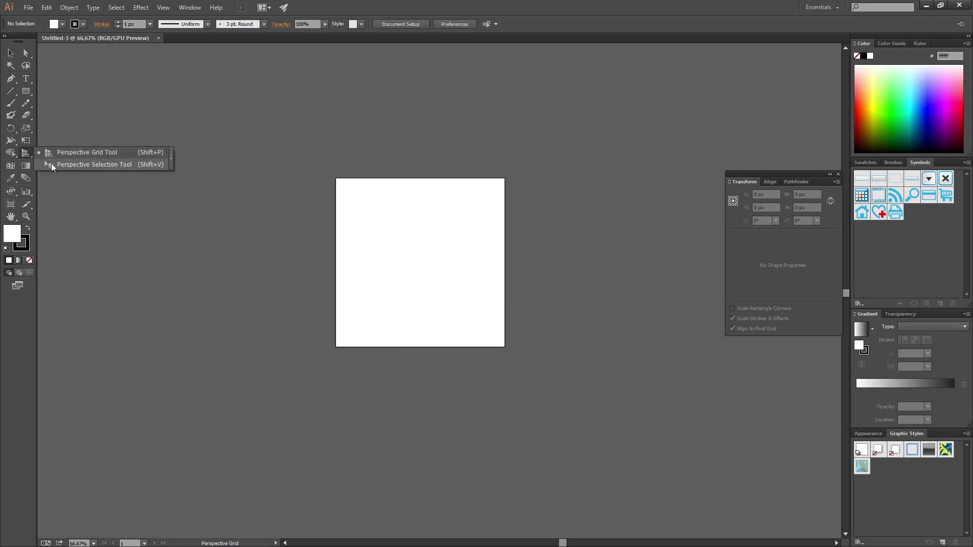
left_click(52, 165)
left_click_drag(28, 155, 68, 154)
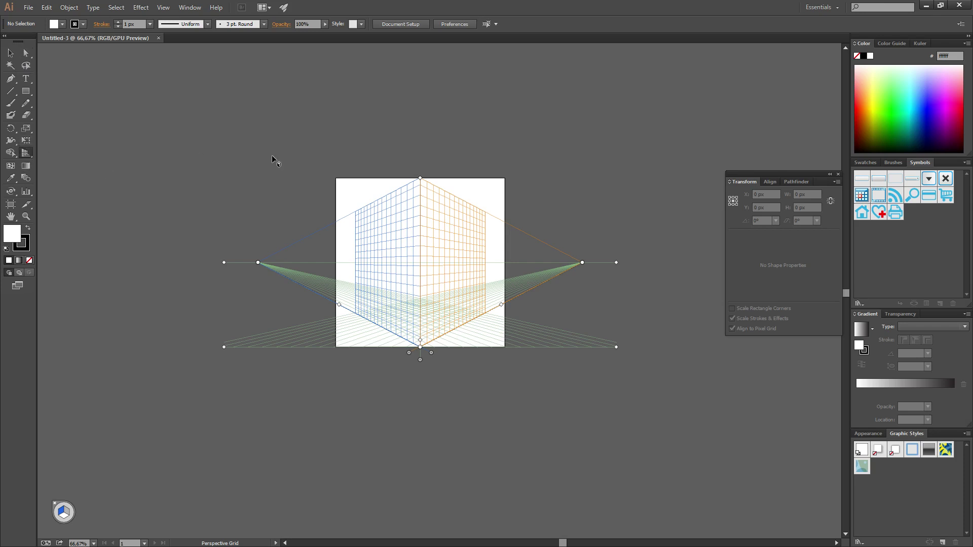
left_click(26, 52)
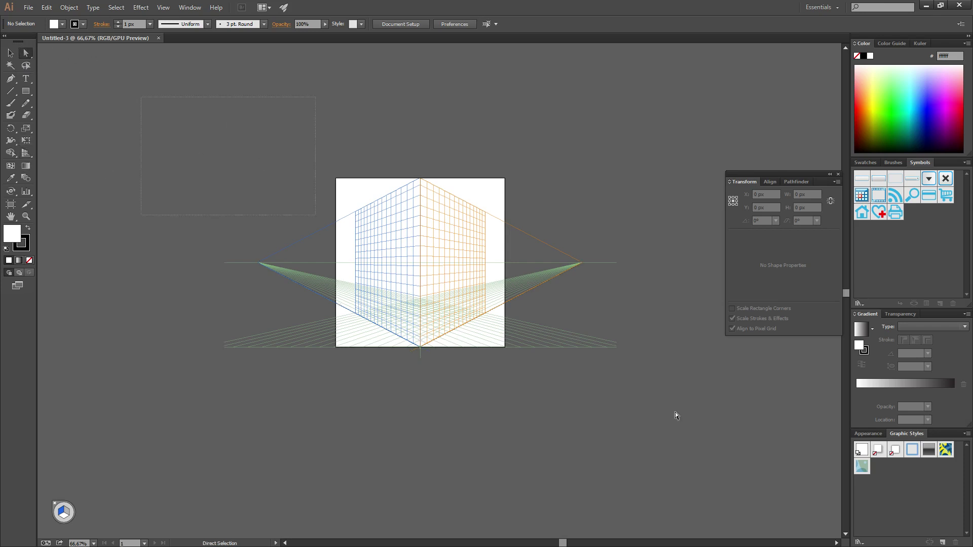
left_click(28, 152)
left_click(62, 165)
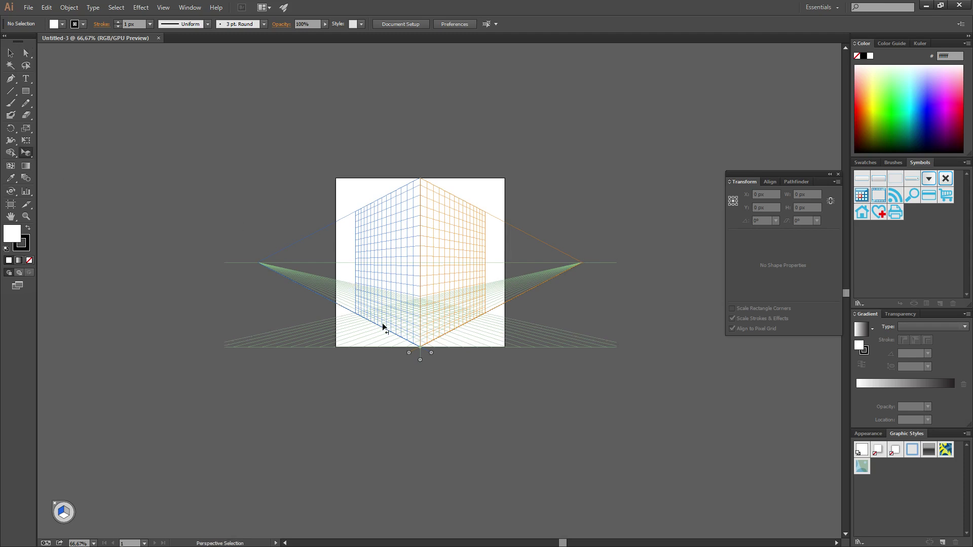
left_click(189, 8)
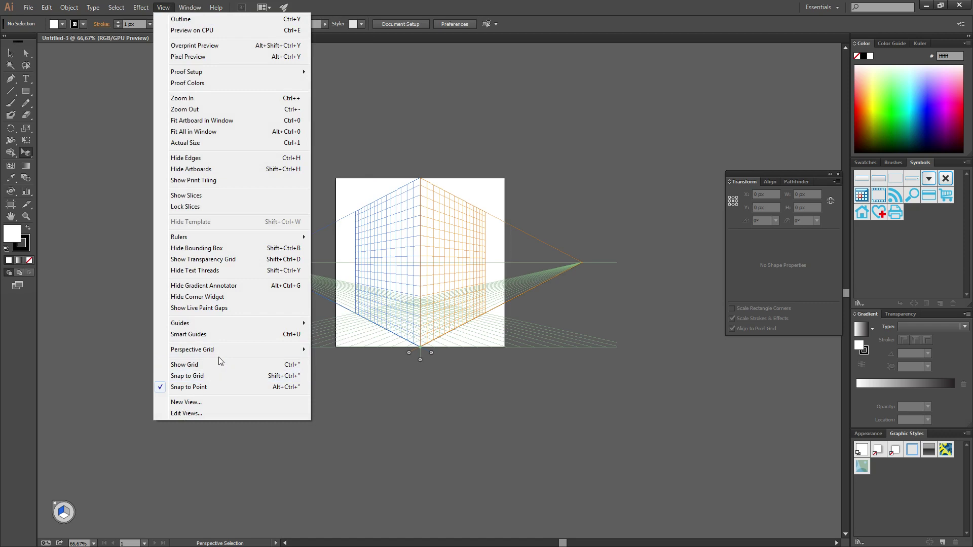
mouse_move(193, 349)
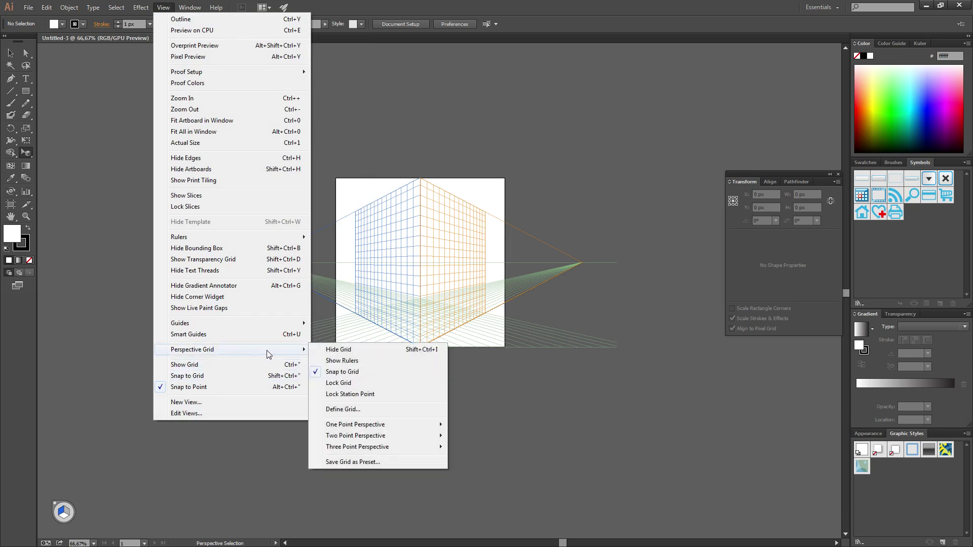
left_click(336, 350)
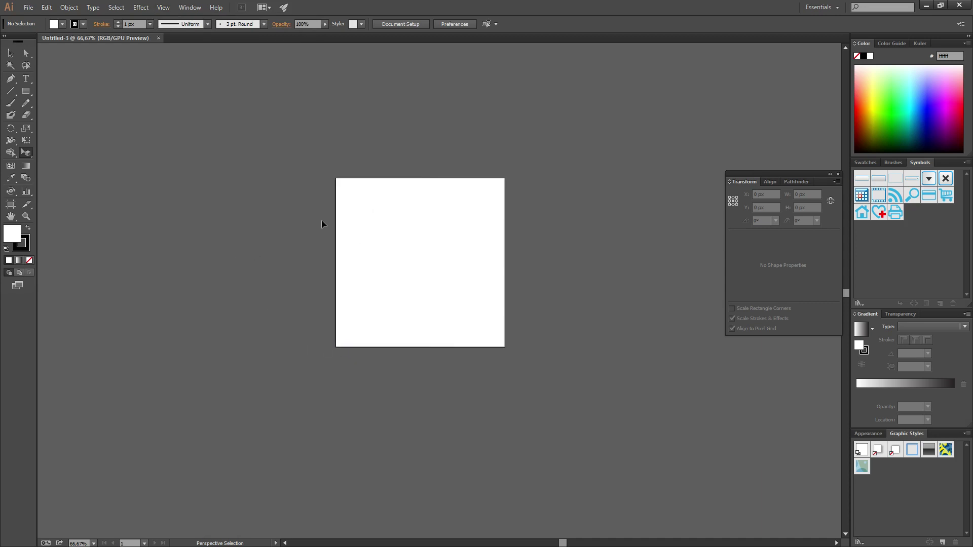
Step: Show the perspective grid at 100% zoom and close the floating Transform panel
left_click(27, 52)
left_click(29, 154)
left_click(65, 154)
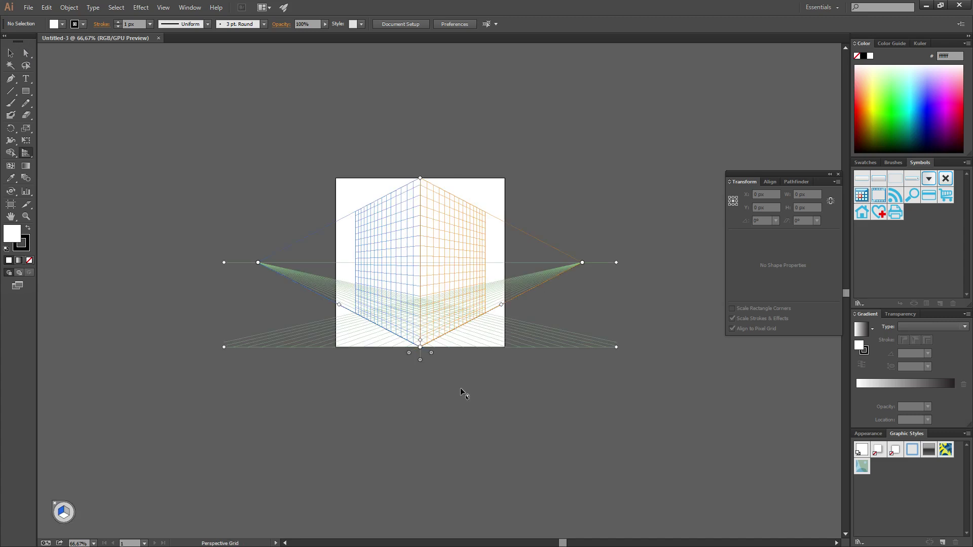
key("ctrl+1")
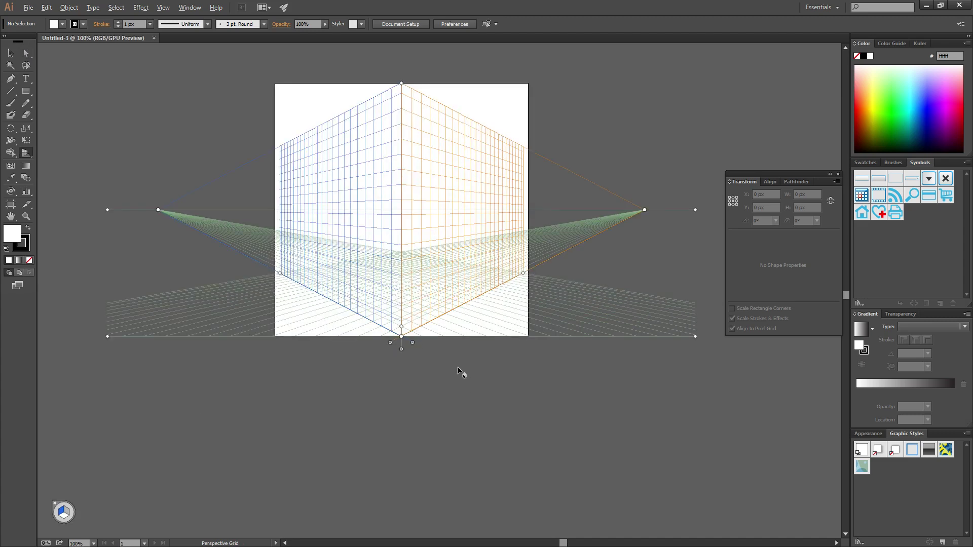
mouse_move(451, 354)
left_mouse_down()
mouse_move(463, 388)
mouse_move(442, 418)
left_mouse_up()
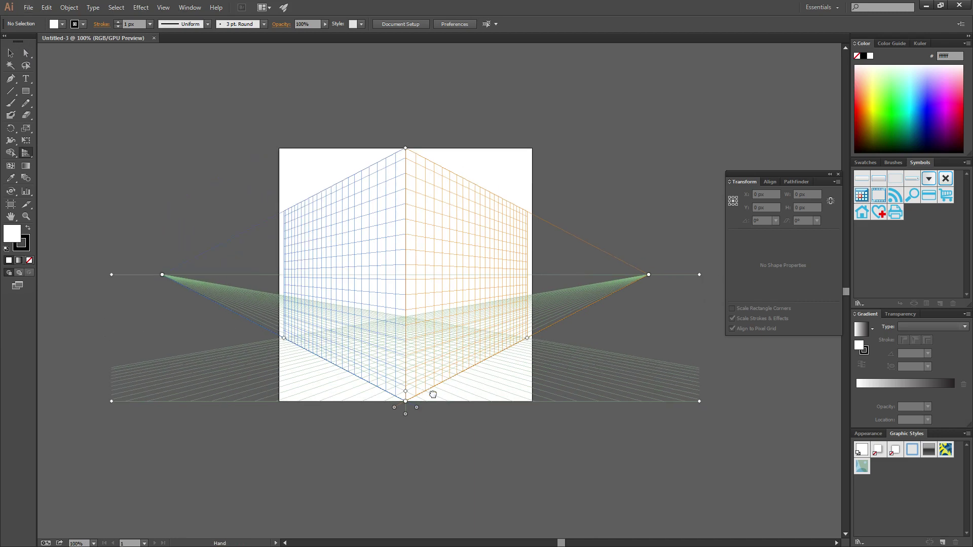
left_click(838, 174)
scroll(471, 328, "left", 3)
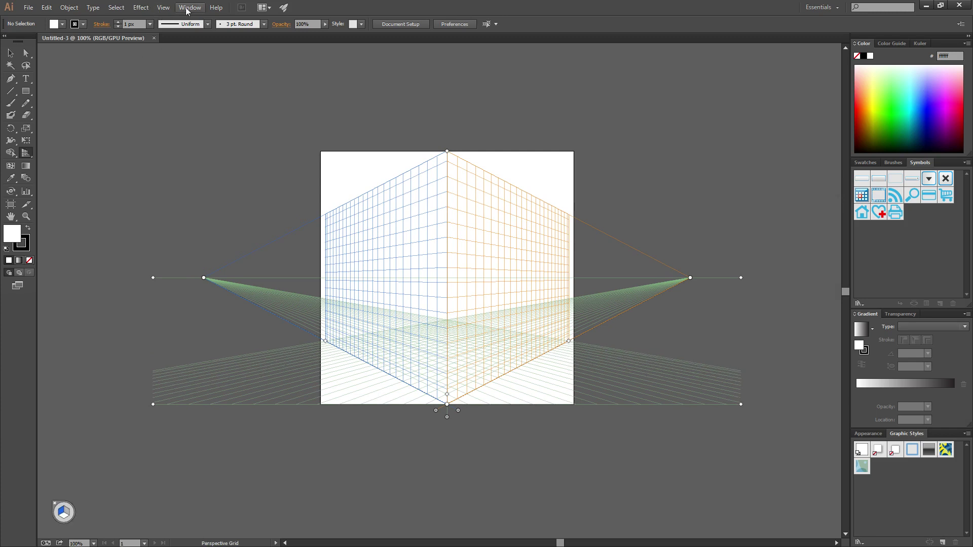
Step: Hide and then re-show the perspective grid from View > Perspective Grid
left_click(164, 7)
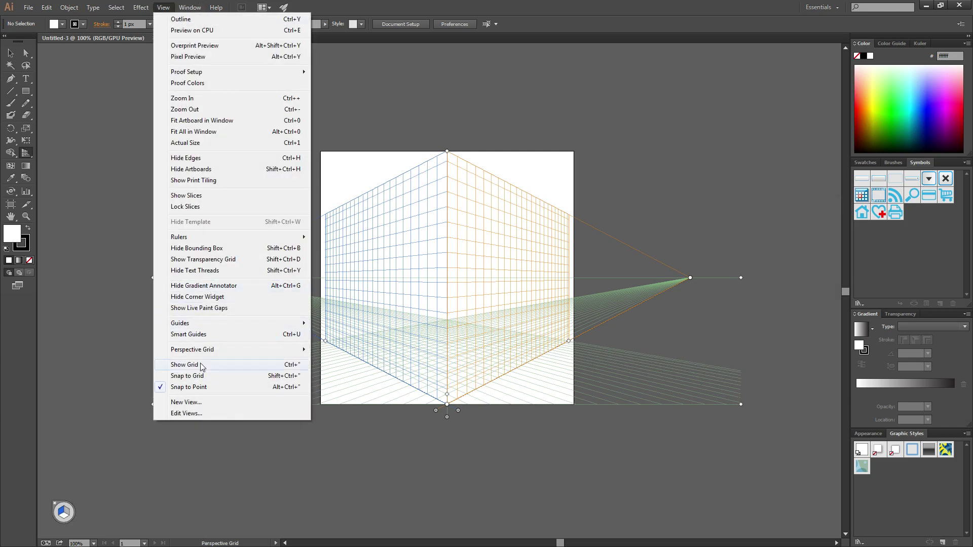
mouse_move(192, 350)
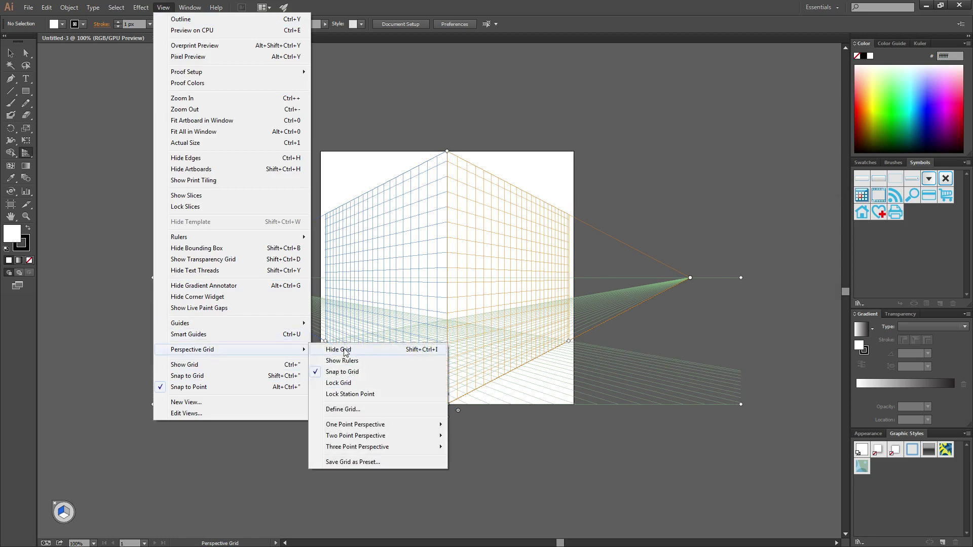
left_click(344, 351)
left_click(163, 7)
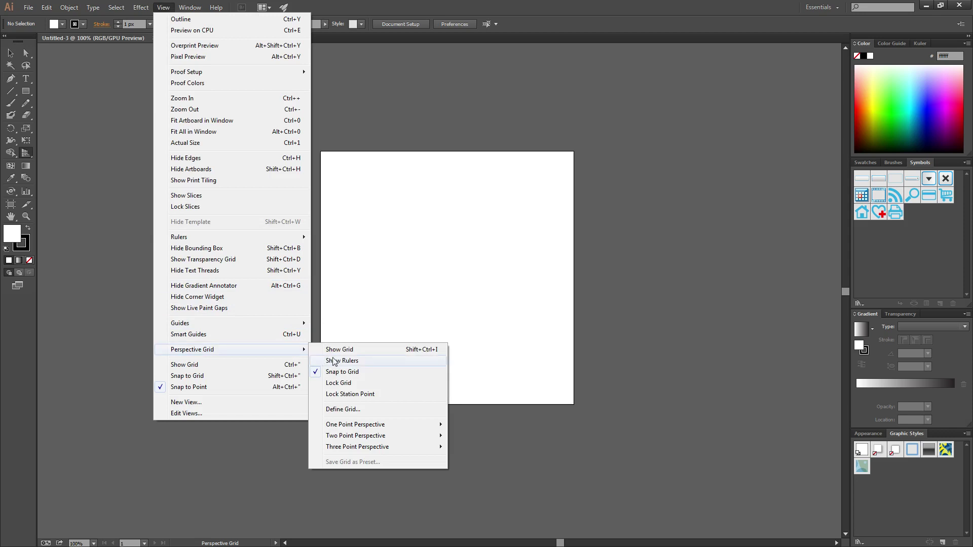
left_click(339, 351)
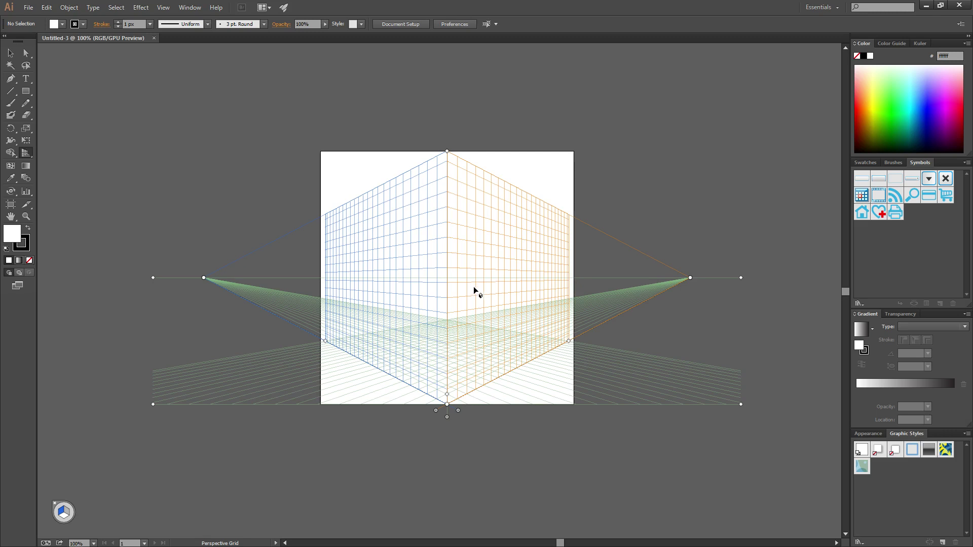
left_click(26, 156)
left_click(32, 90)
left_click(190, 7)
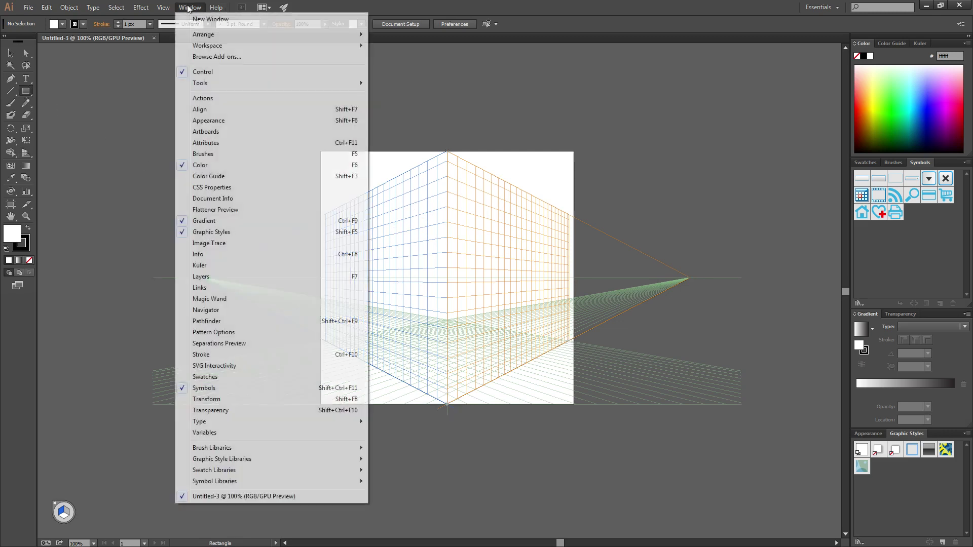
mouse_move(193, 349)
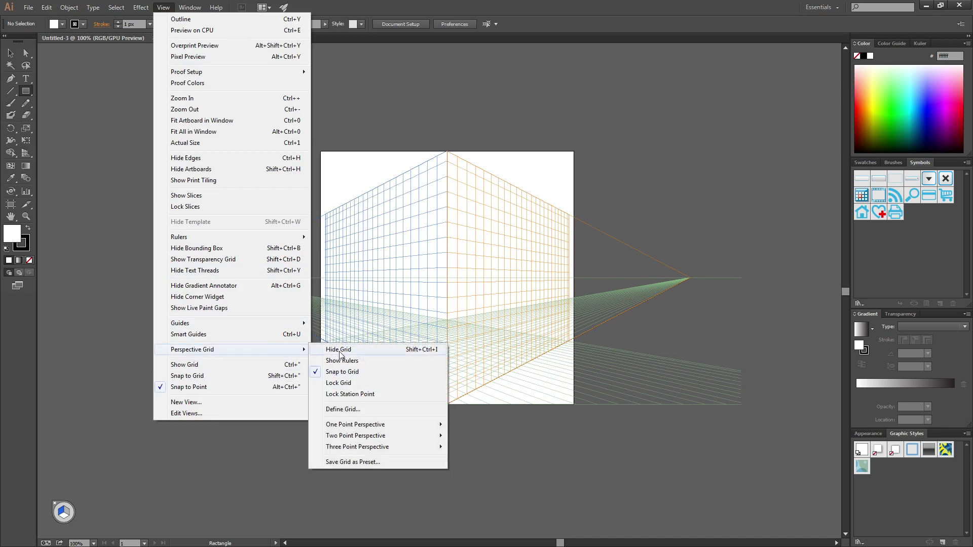
left_click(693, 5)
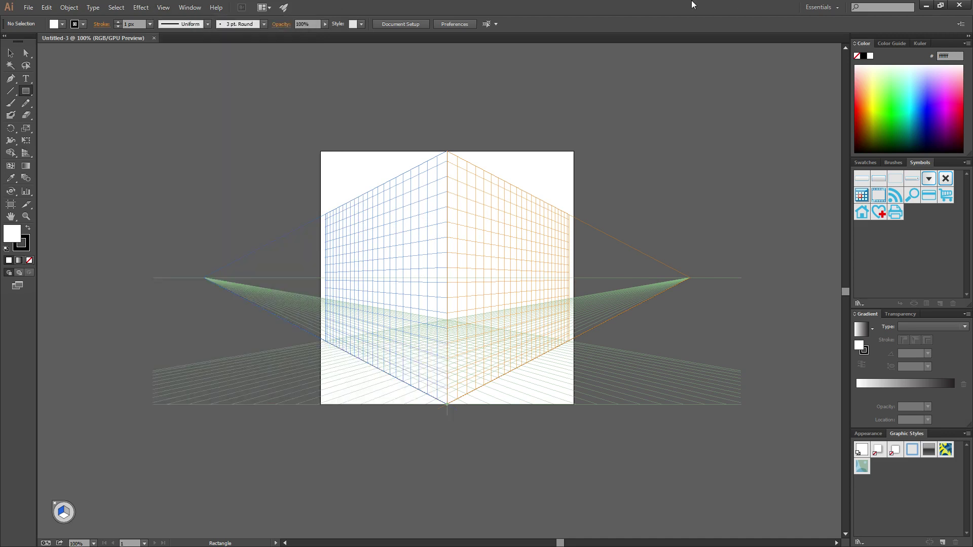
key("ctrl+shift+i")
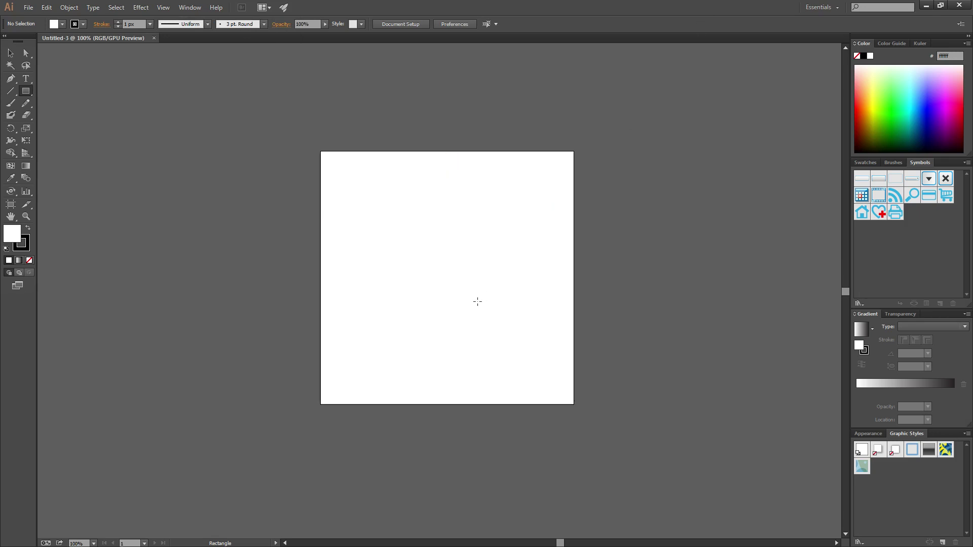
left_click_drag(355, 214, 545, 340)
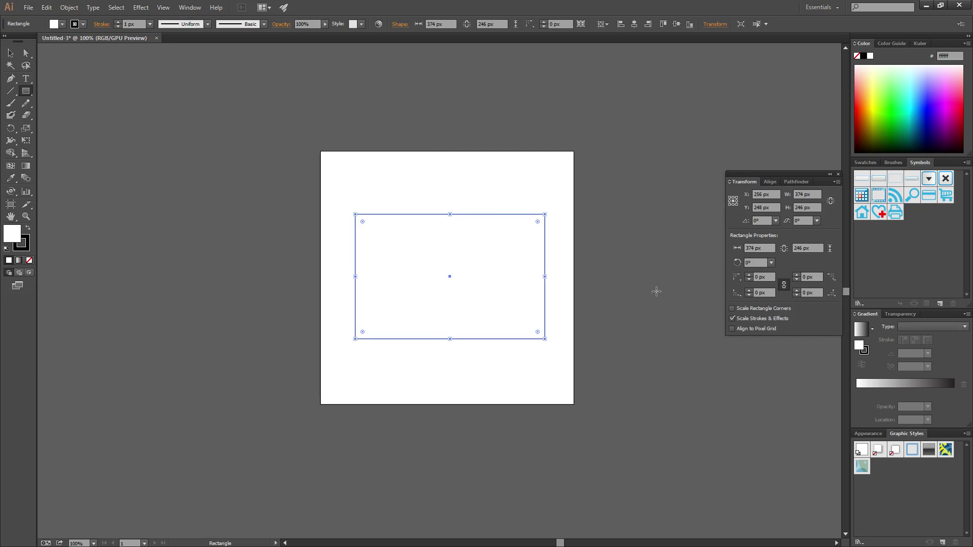
key("Delete")
key("ctrl+shift+i")
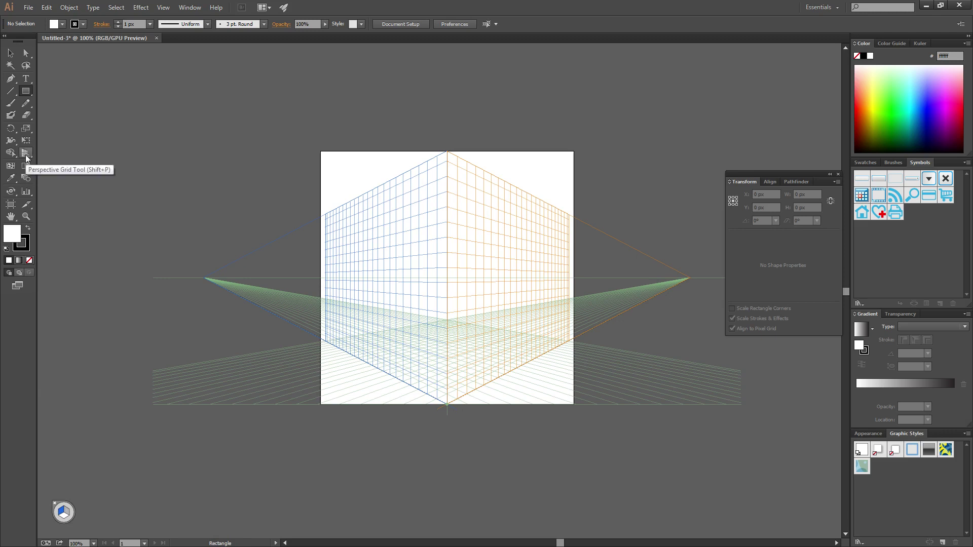
Step: Set Widget Position to Top-Left in Perspective Grid Options
double_click(26, 158)
mouse_move(508, 194)
left_mouse_down()
mouse_move(471, 193)
mouse_move(217, 102)
left_mouse_up()
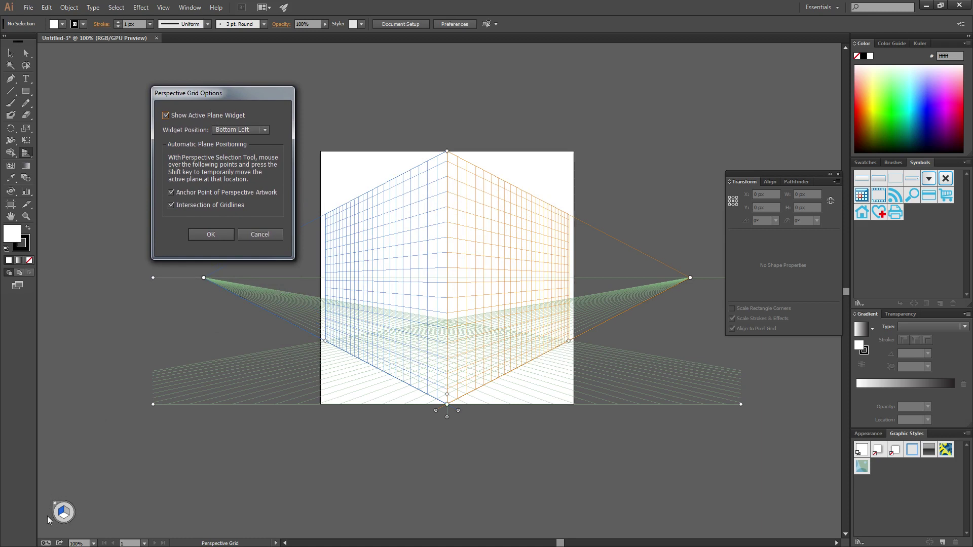
left_click(232, 130)
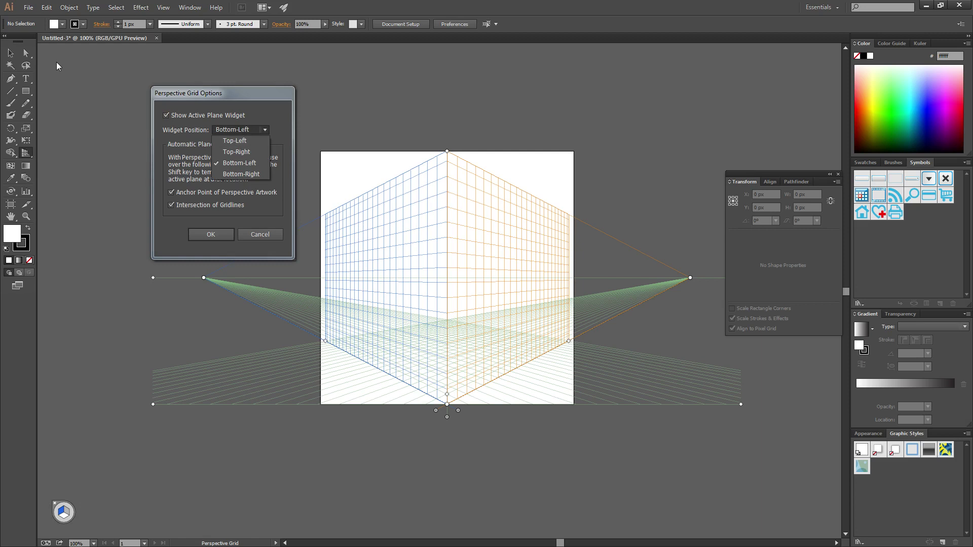
left_click(235, 141)
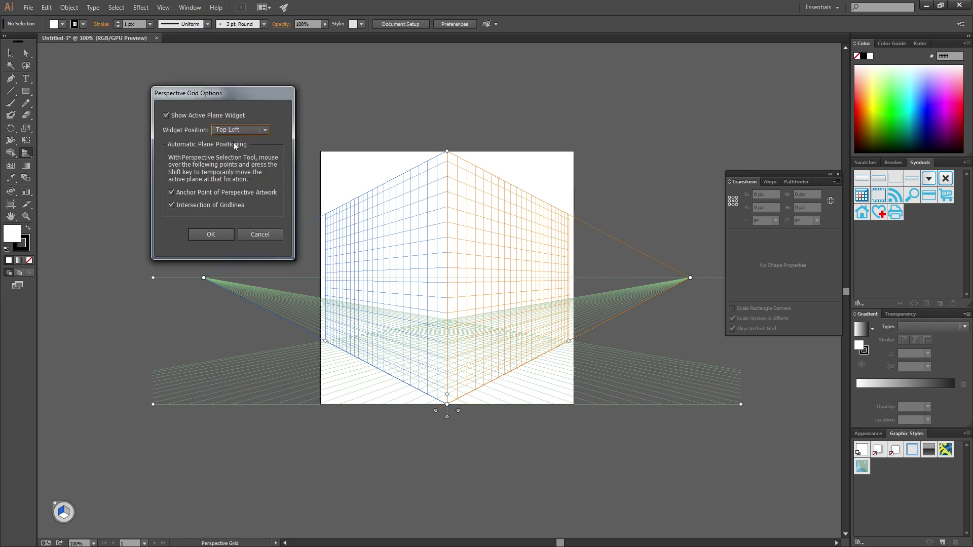
left_click(209, 236)
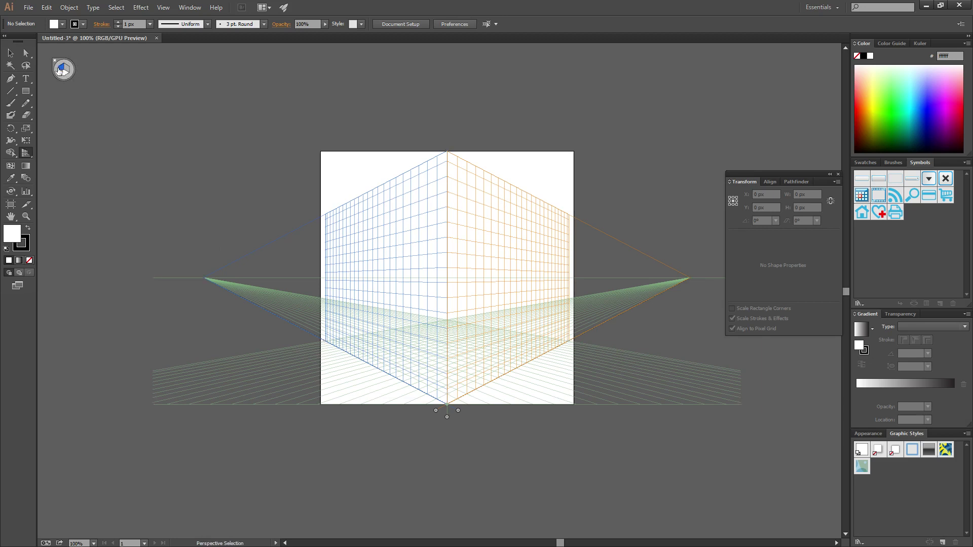
Step: Make the left grid plane the active perspective plane
key("shift+p")
left_click(61, 72)
key("shift+v")
left_click(63, 71)
left_click(61, 71)
key("shift+p")
Step: Draw a 6 px stroked rectangle on the left plane, deleting a trial right-plane rectangle
left_click(25, 91)
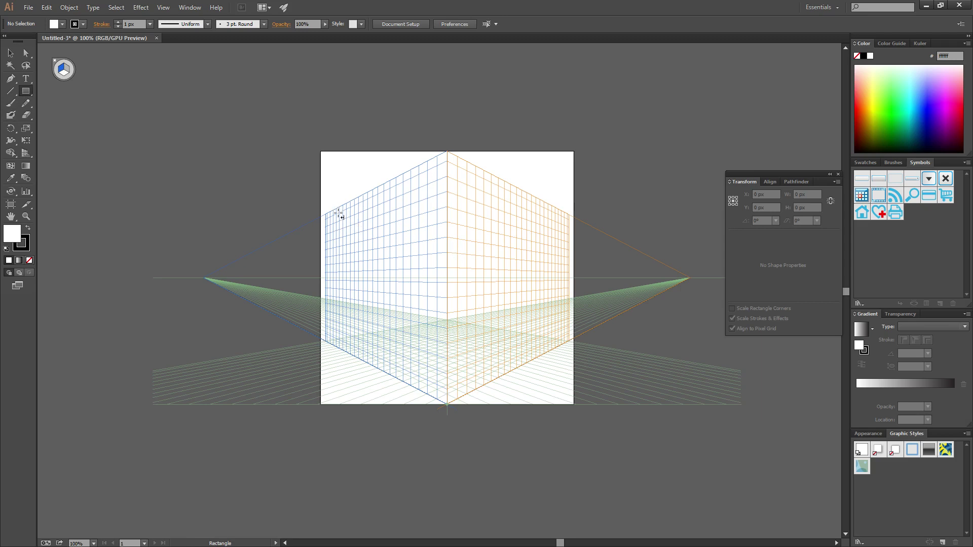
left_click_drag(342, 227, 393, 291)
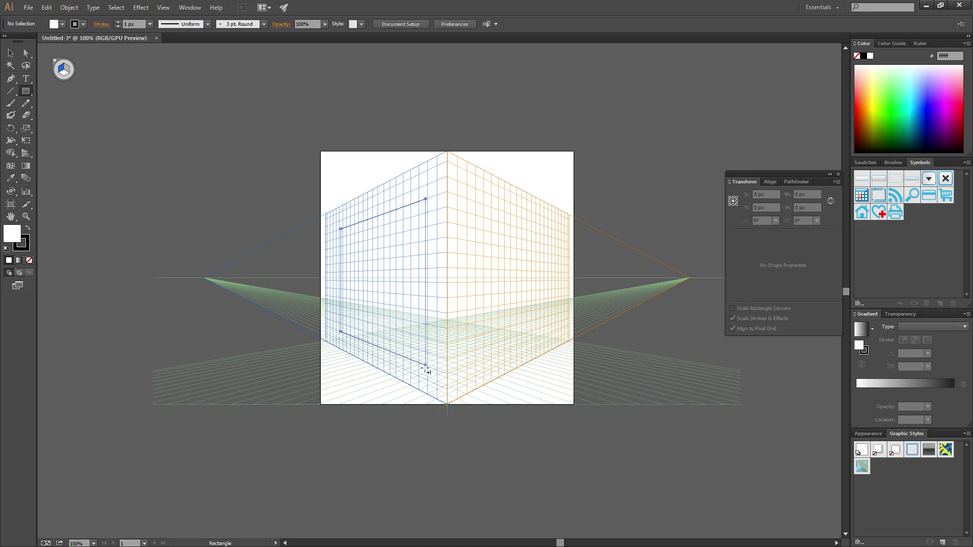
left_click_drag(392, 291, 426, 365)
left_click(120, 22)
left_click(120, 23)
left_click(121, 23)
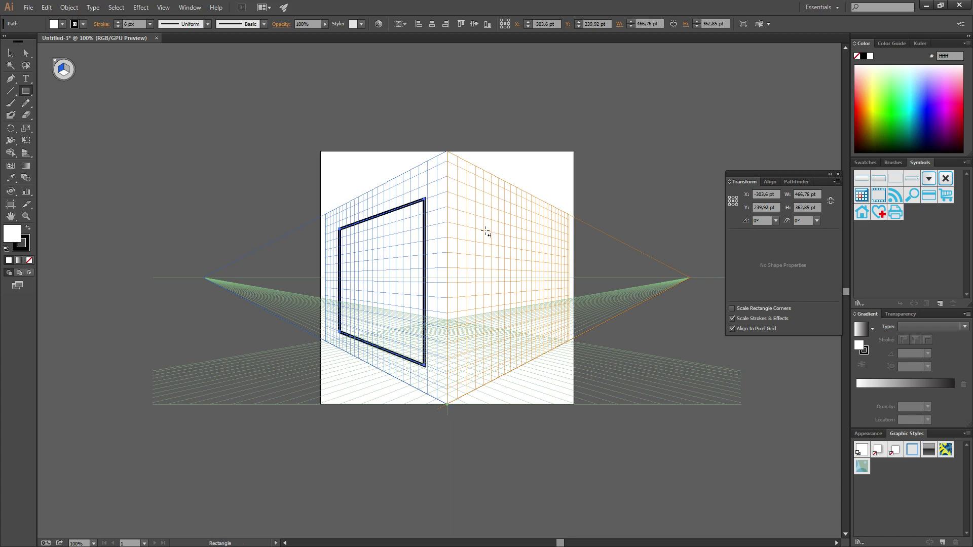
left_click_drag(464, 198, 563, 355)
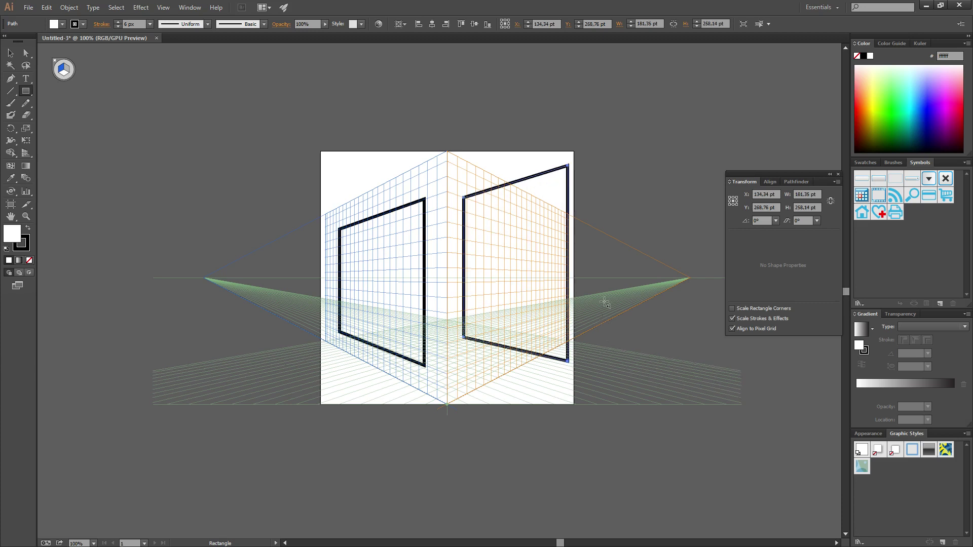
key("Delete")
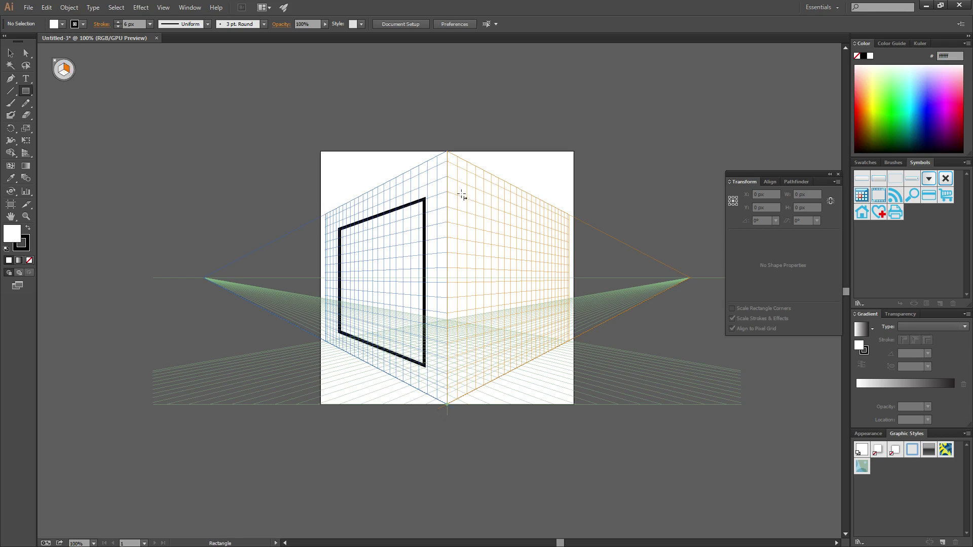
Step: Draw rectangles on the right wall plane and flat on the floor plane
left_click_drag(460, 189, 547, 340)
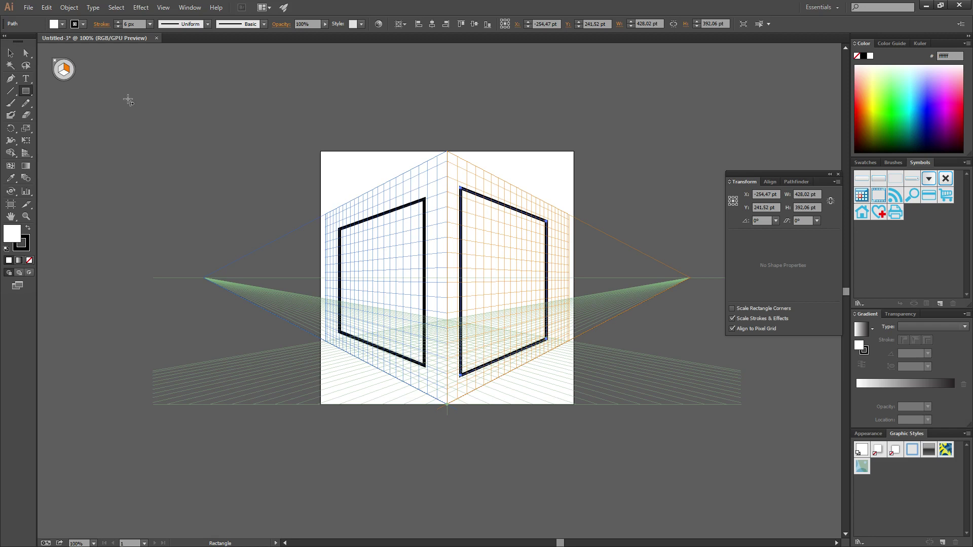
key("shift+v")
left_click(64, 75)
key("m")
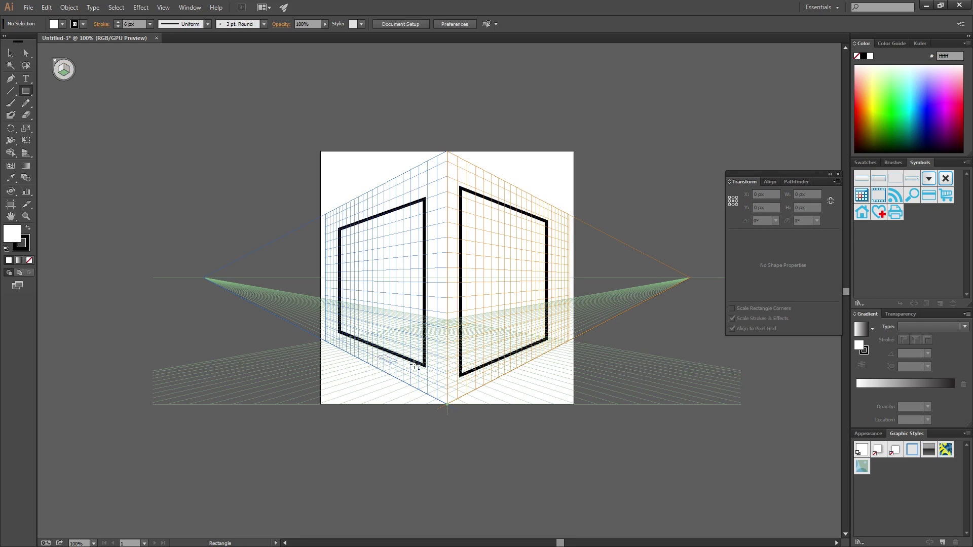
left_click_drag(379, 360, 526, 345)
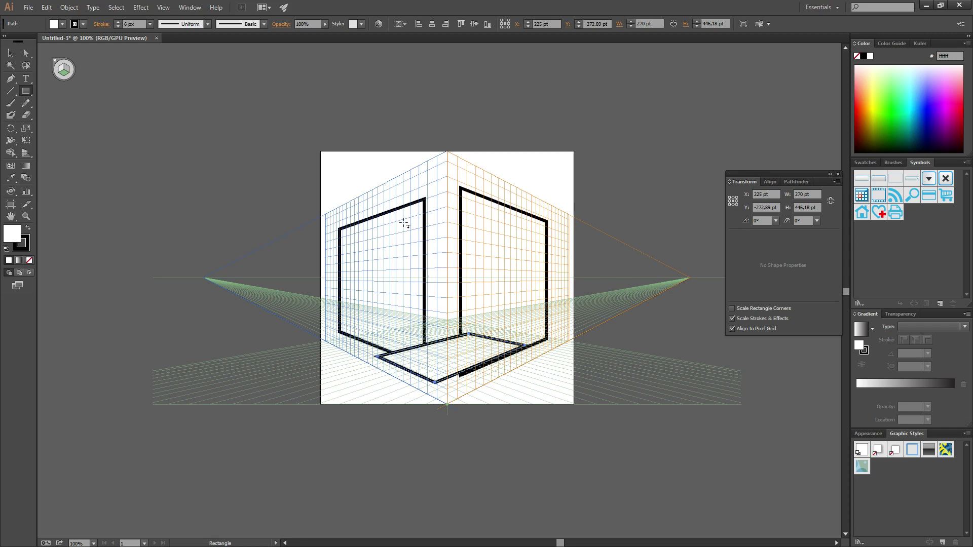
Step: Delete the floor rectangle, then undo with Ctrl+Z to remove the added rectangles
key("shift+v")
key("Delete")
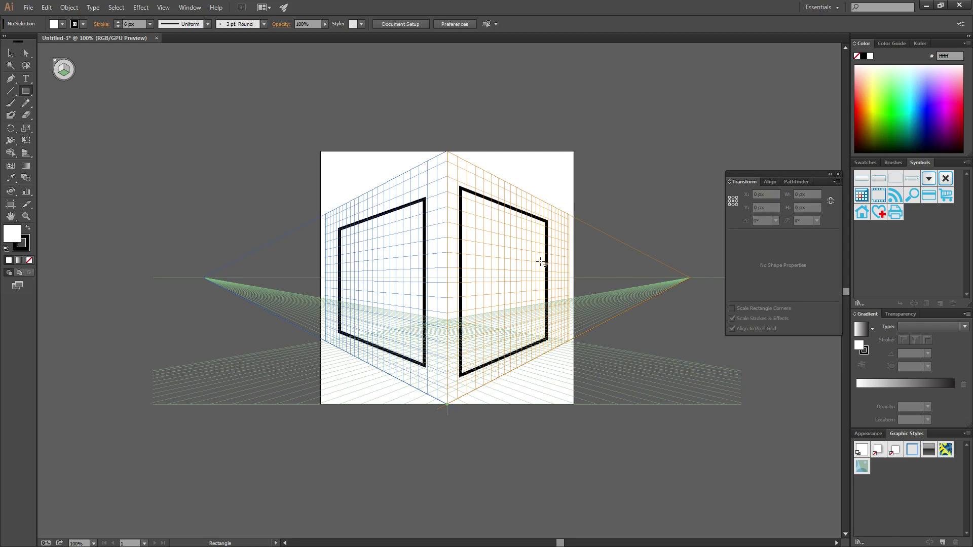
key("ctrl+z")
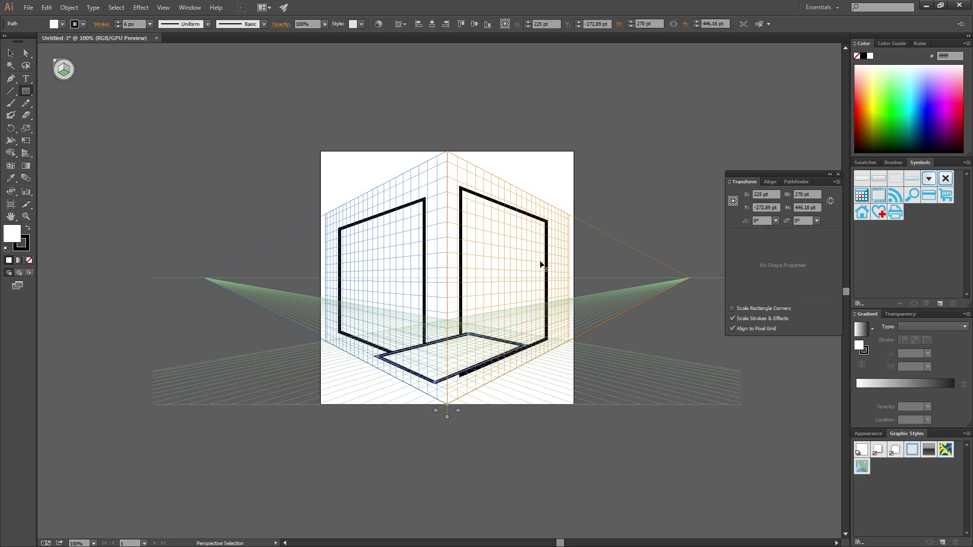
key("ctrl+z")
key("ctrl+z")
key("ctrl+z")
key("ctrl+z")
key("ctrl+z")
key("ctrl+z")
key("ctrl+z")
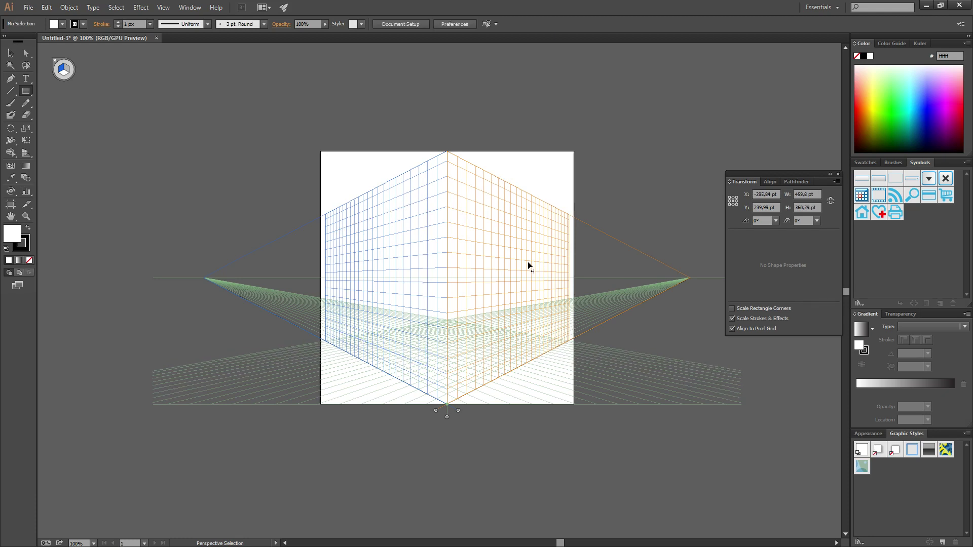
Step: Draw a tall 3 px door and a window on the left wall, plus a right-wall window
key("m")
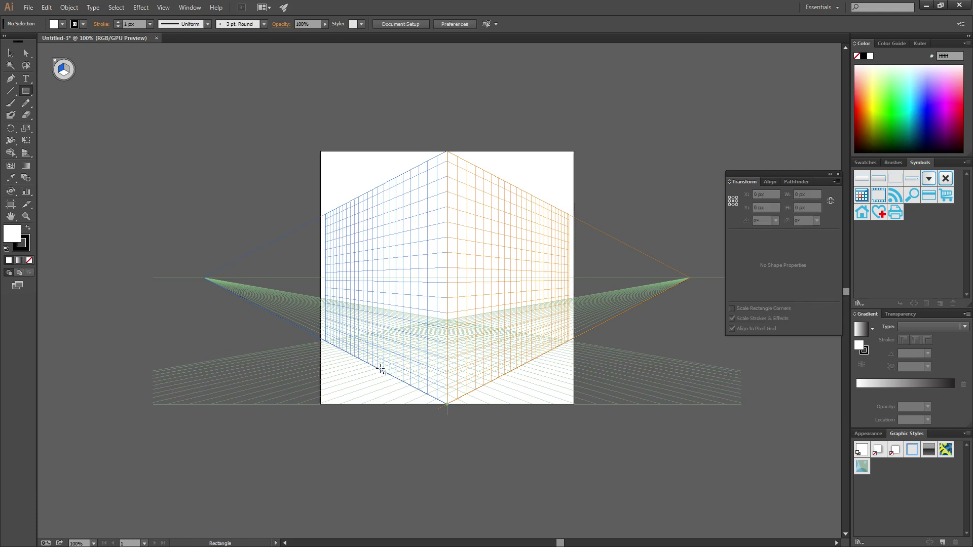
left_click_drag(386, 373, 413, 230)
left_click(118, 22)
left_click(118, 22)
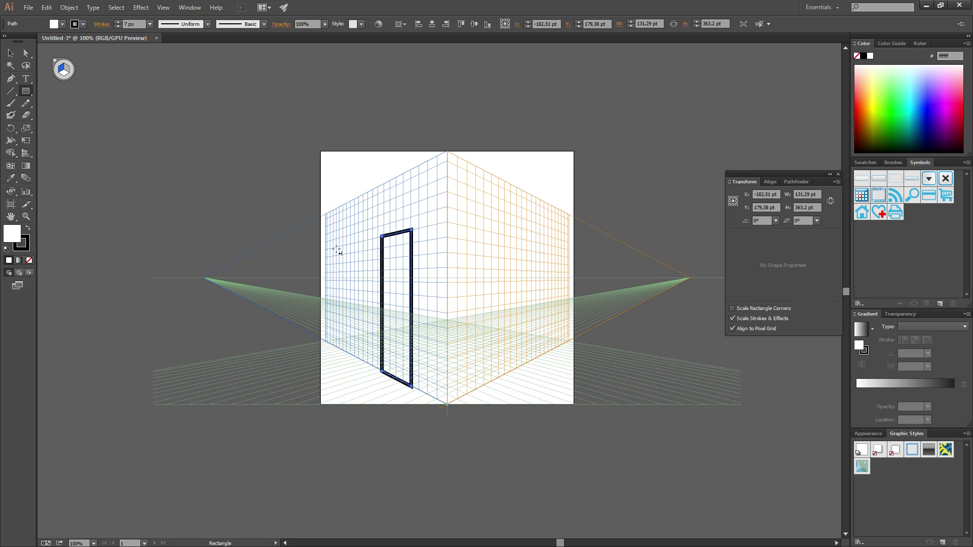
left_click_drag(334, 243, 359, 310)
left_click(68, 70)
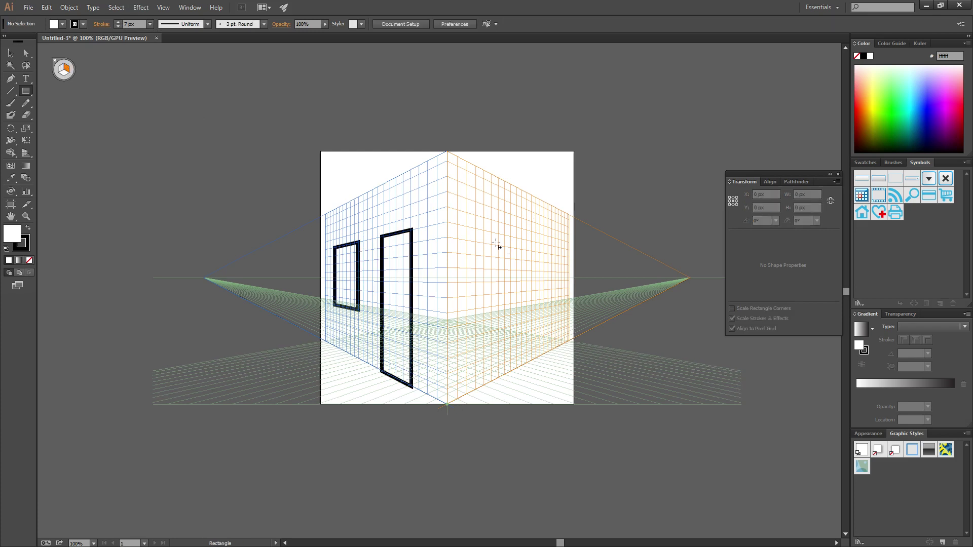
left_click_drag(467, 233, 499, 327)
Step: Add a second right-wall window, then a rectangle covering the entire left wall face
left_click_drag(505, 240, 533, 322)
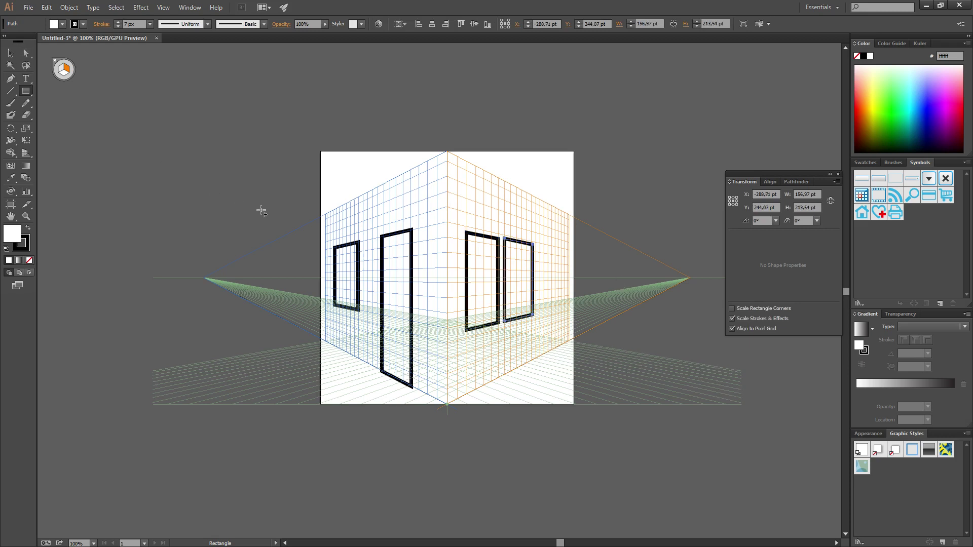
key("1")
key("ctrl+shift+a")
left_click_drag(326, 218, 447, 405)
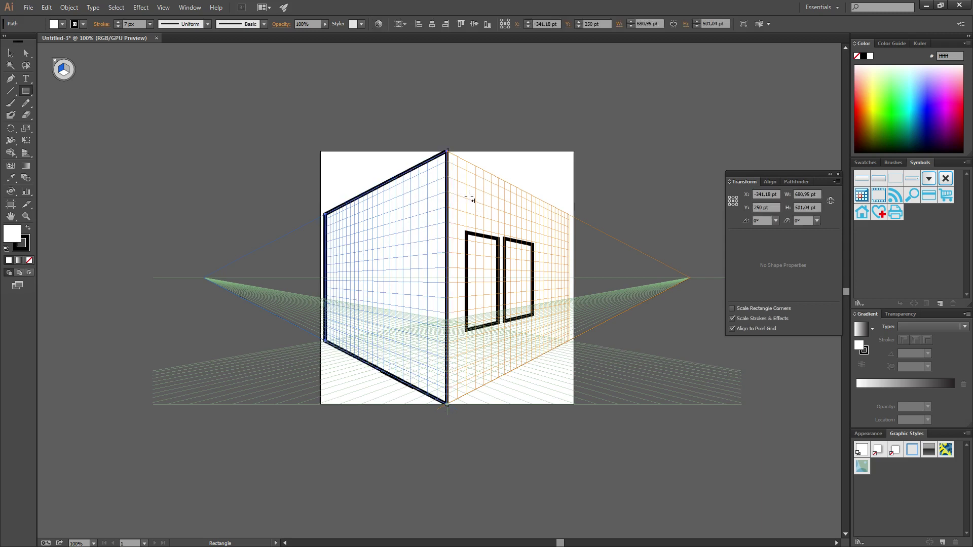
left_click(185, 11)
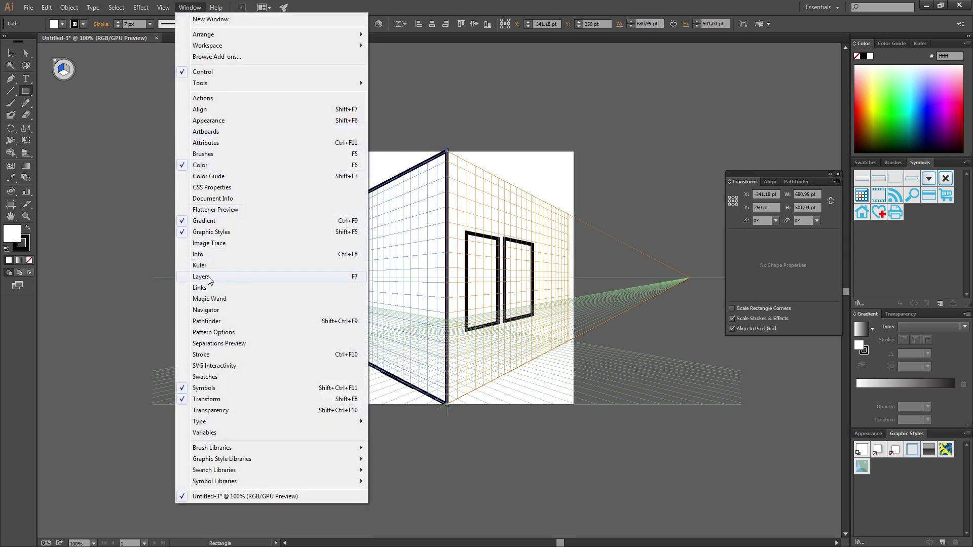
Step: Show the Layers panel with Layer 1 expanded to list its paths
left_click(201, 278)
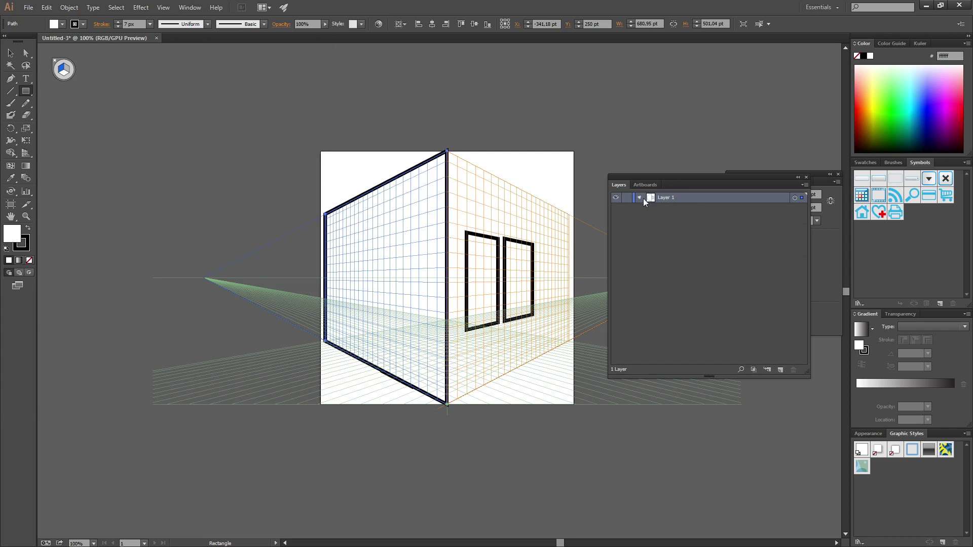
left_click(640, 199)
mouse_move(688, 185)
left_mouse_down()
mouse_move(737, 195)
mouse_move(736, 262)
mouse_move(708, 273)
left_mouse_up()
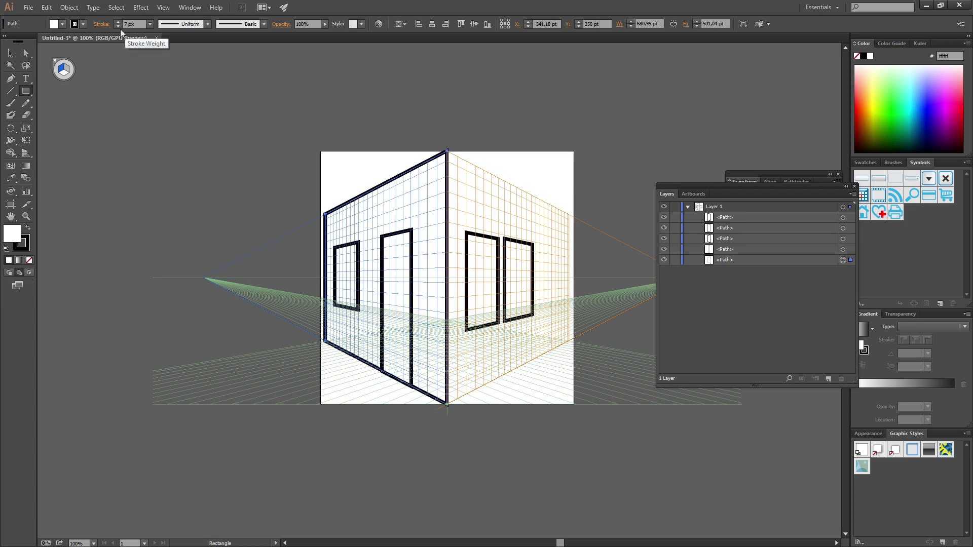
left_click(65, 70)
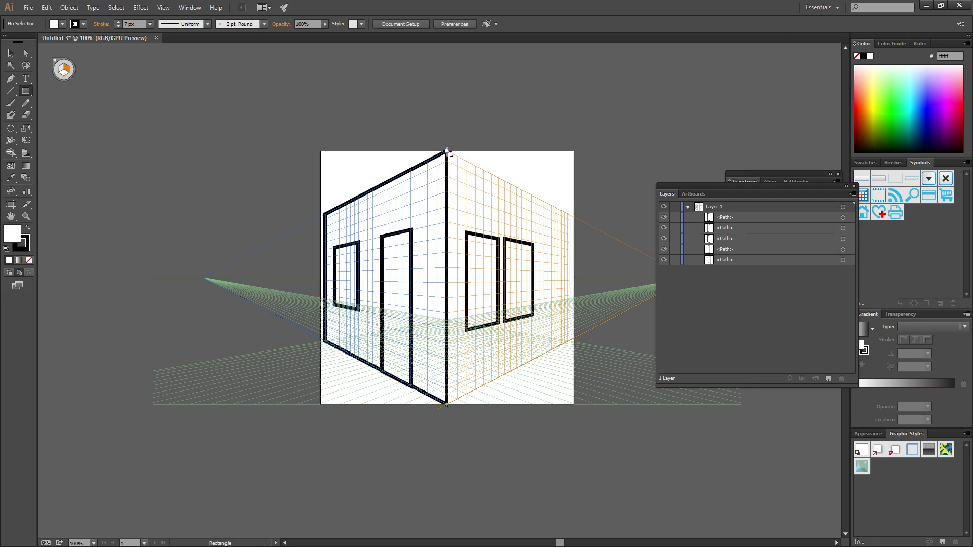
Step: Draw a rectangle over the whole right wall face, then hide the grid with Ctrl+Shift+I
left_click_drag(447, 151, 572, 342)
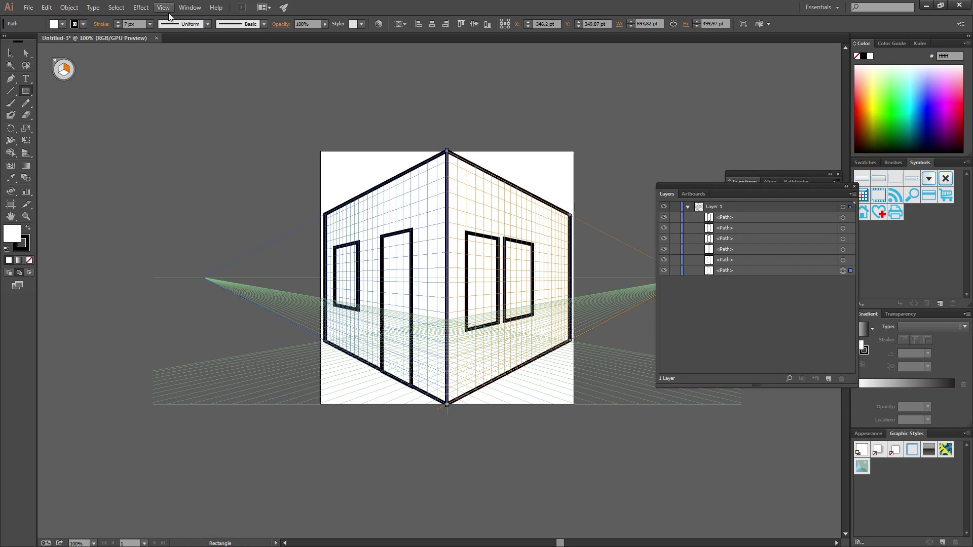
key("ctrl+shift+i")
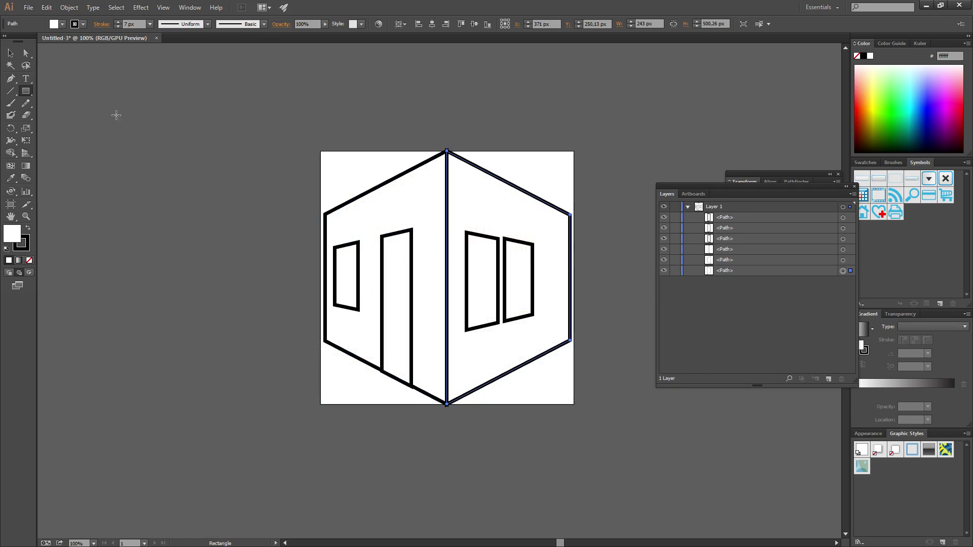
Step: Select all house paths, scale them down, and move them toward the page centre
left_click(27, 52)
left_click_drag(284, 111, 646, 481)
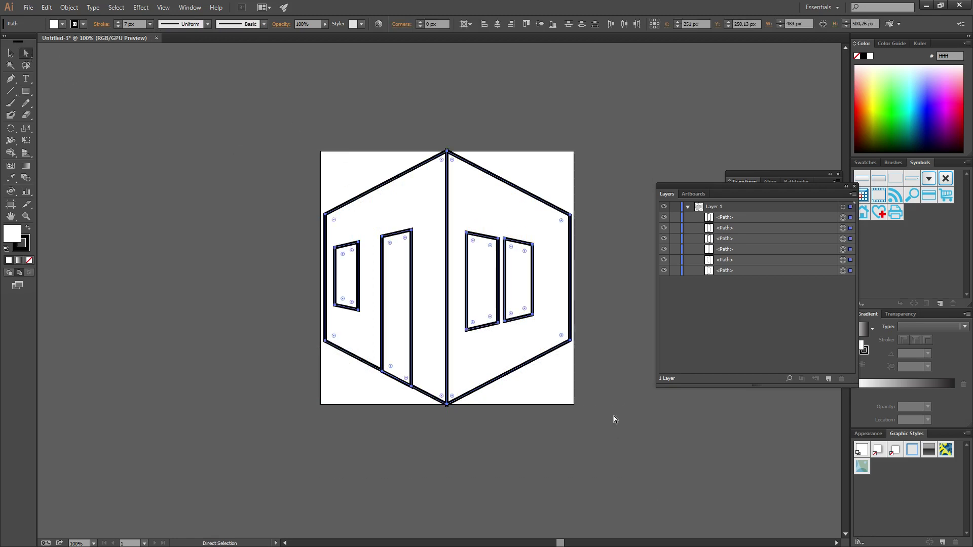
key("v")
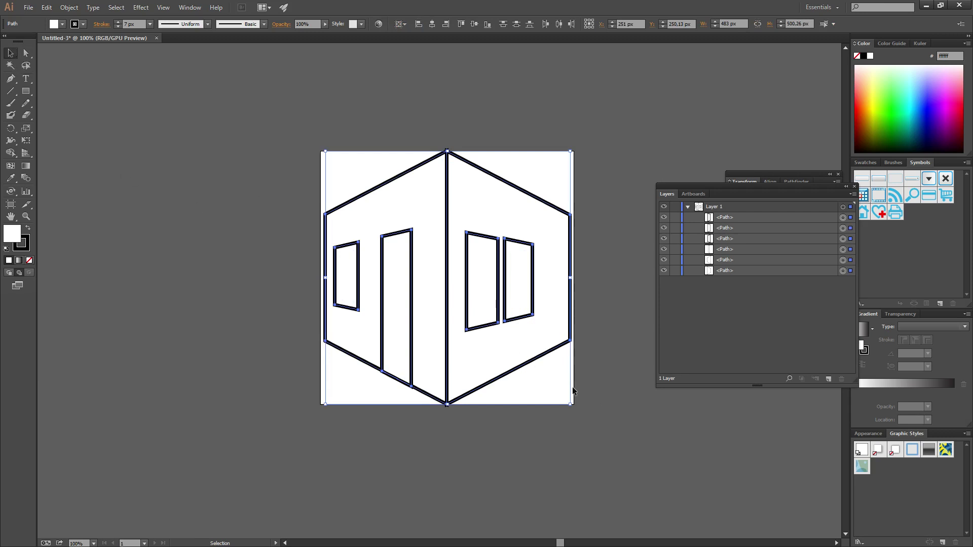
left_click_drag(571, 404, 496, 327)
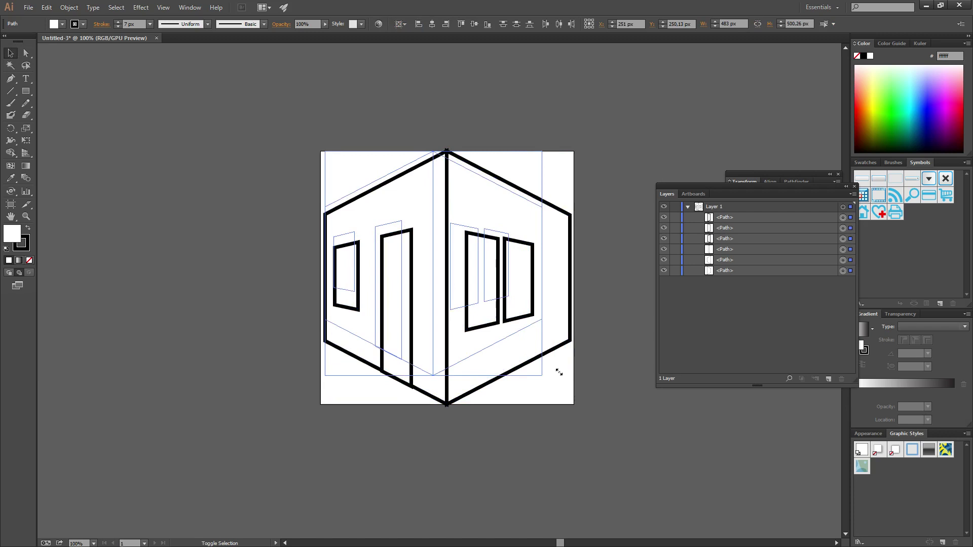
left_click_drag(427, 236, 467, 277)
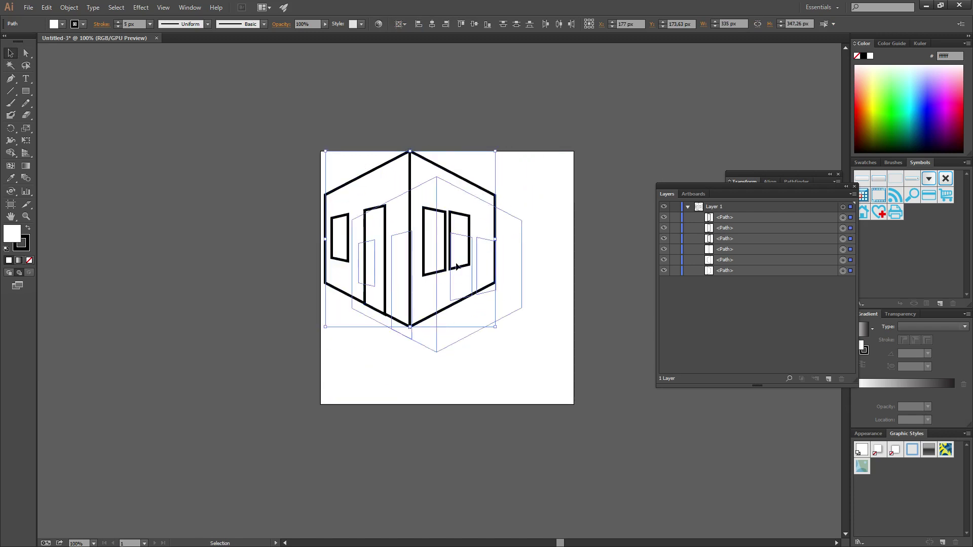
left_click(239, 158)
left_click(408, 217)
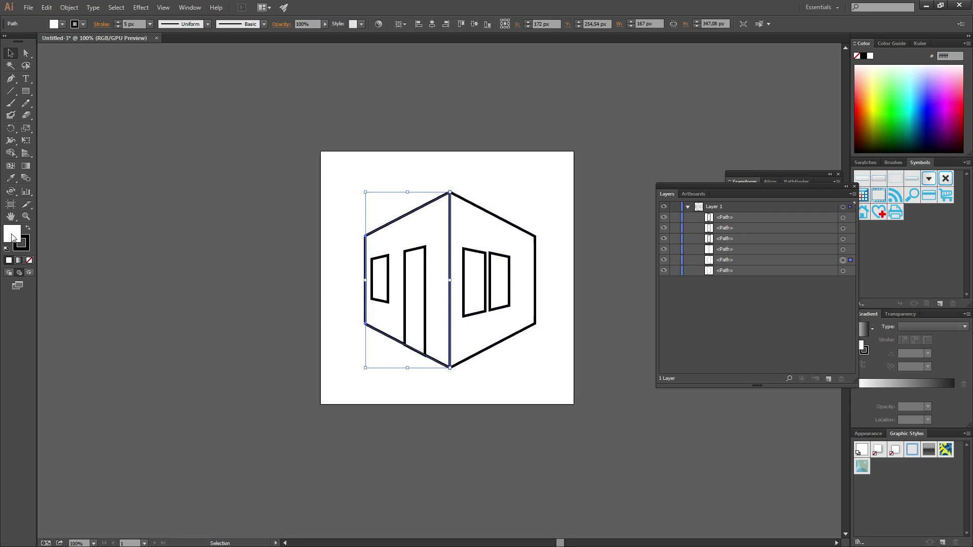
Step: Fill the selected wall with light green
double_click(13, 236)
left_click(472, 288)
left_click(407, 219)
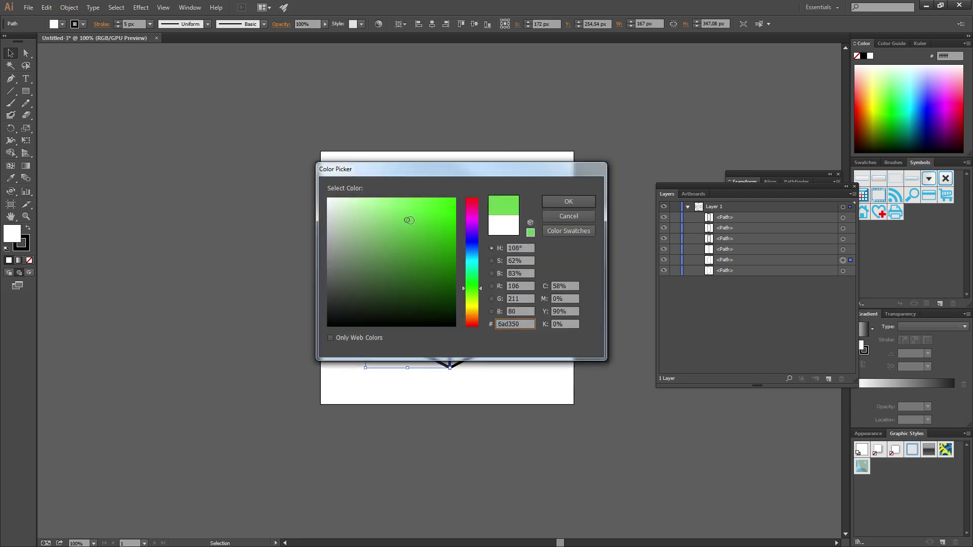
left_click(569, 201)
Step: Fill the house's right face with dark green #10750b
left_click(468, 219)
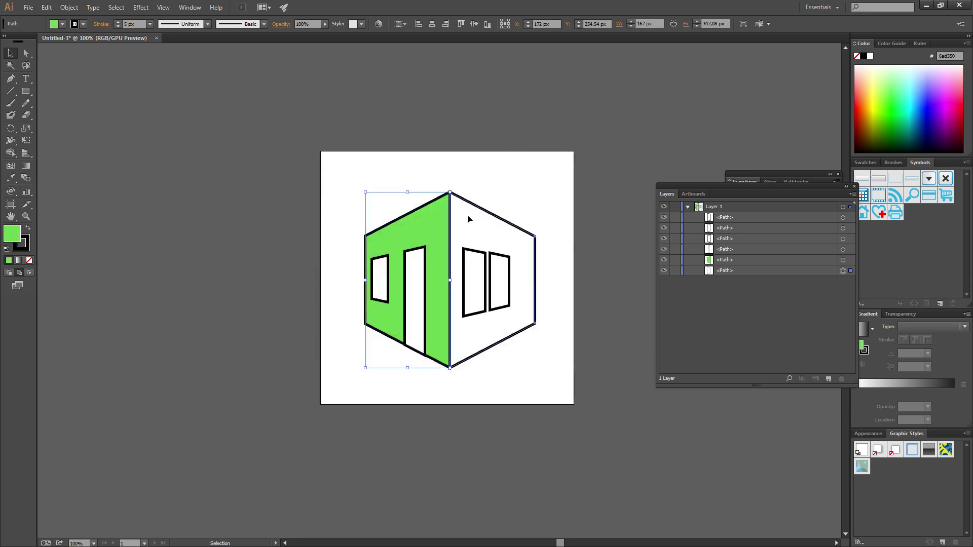
double_click(12, 233)
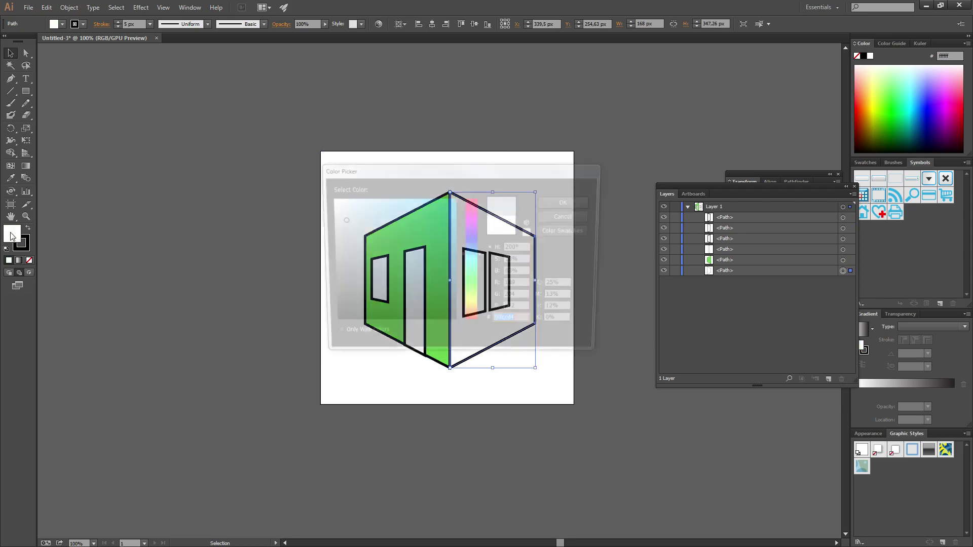
left_click(340, 219)
left_click(470, 288)
left_click_drag(429, 239, 445, 267)
left_click(570, 202)
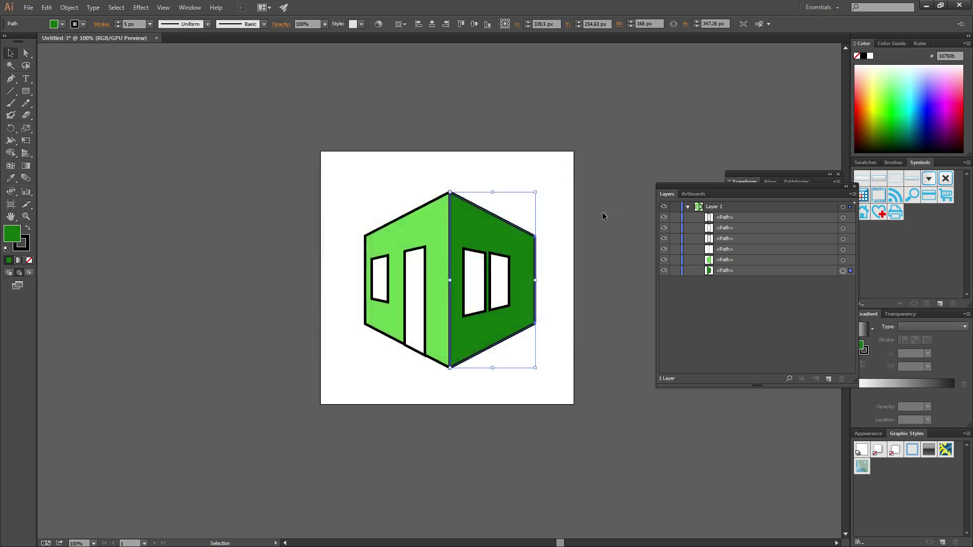
left_click(244, 147)
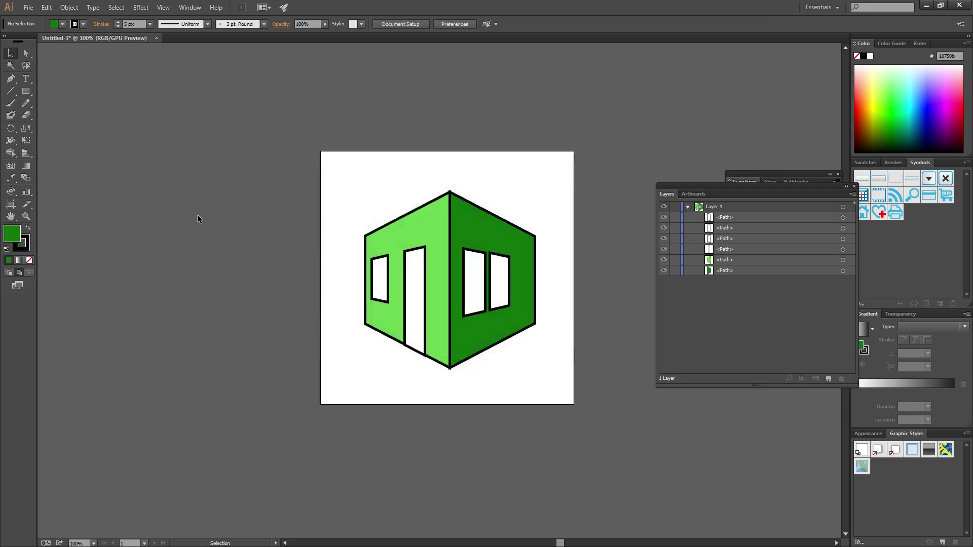
Step: Fill the door with brown, then marquee-select the whole house
left_click(415, 289)
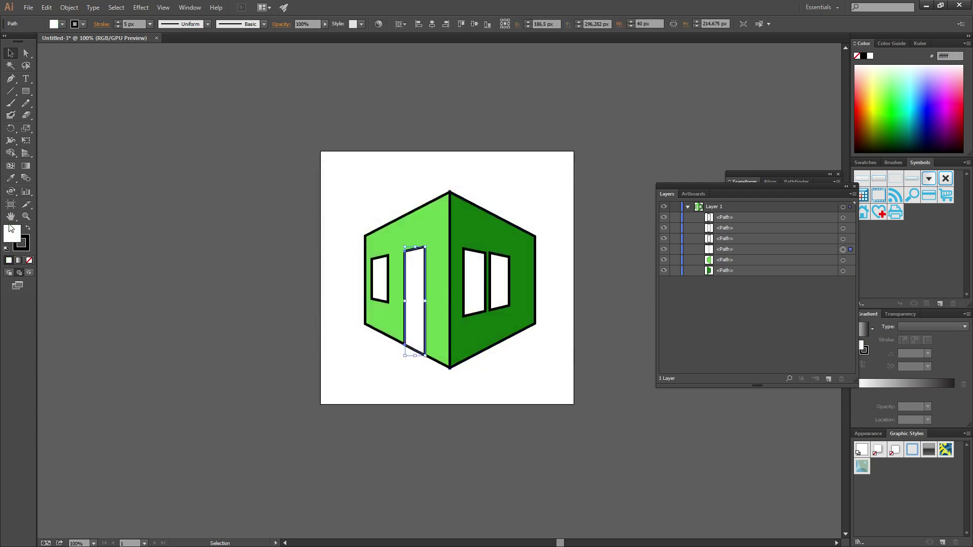
double_click(12, 233)
left_click_drag(472, 291, 471, 317)
left_click(441, 252)
mouse_move(441, 252)
left_mouse_down()
mouse_move(441, 228)
mouse_move(414, 249)
left_mouse_up()
left_click(569, 201)
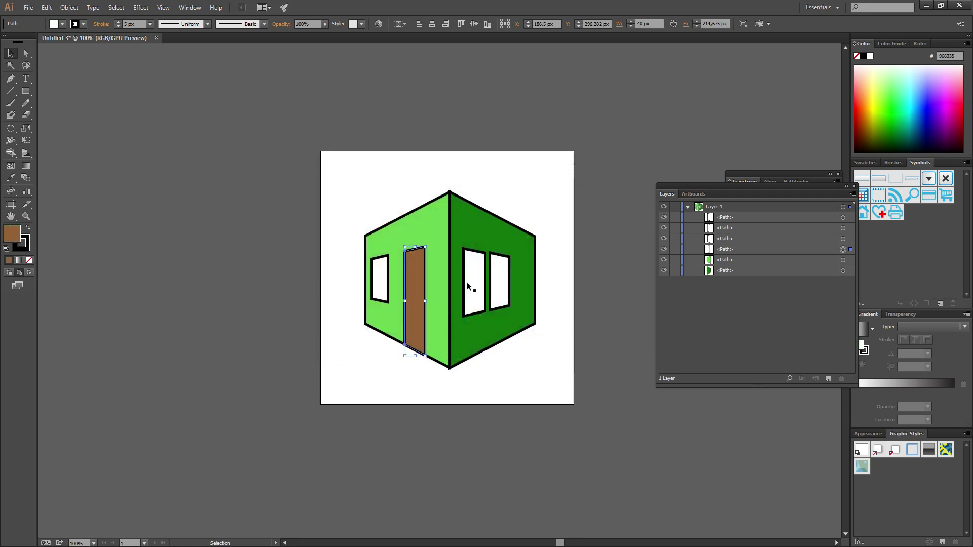
left_click(262, 218)
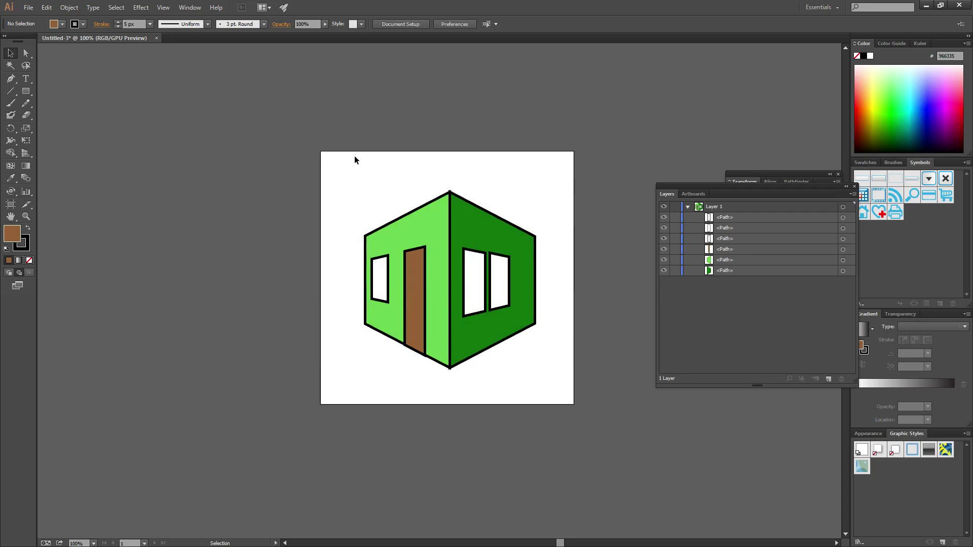
left_click_drag(347, 184, 618, 463)
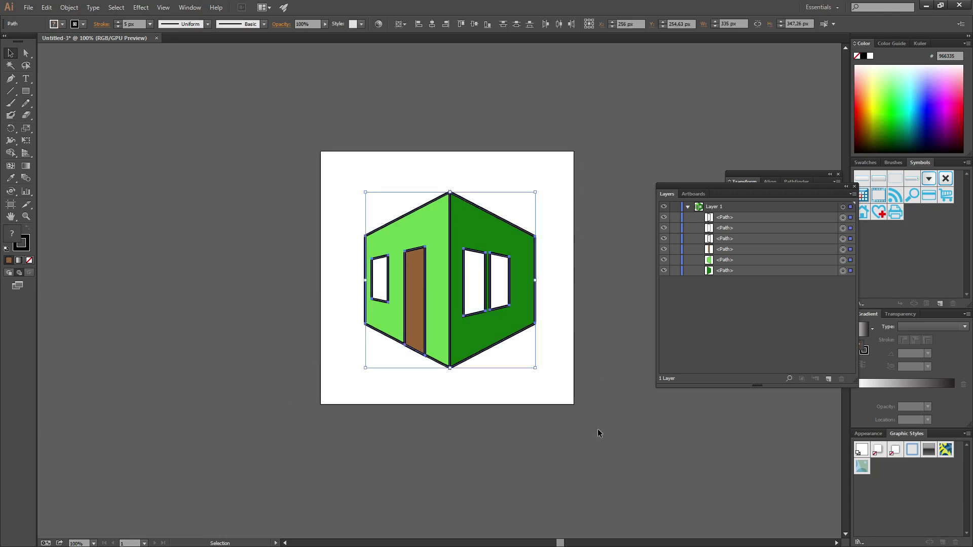
Step: Delete the house, show the perspective grid, and dock Layers under Transform on the right
key("Delete")
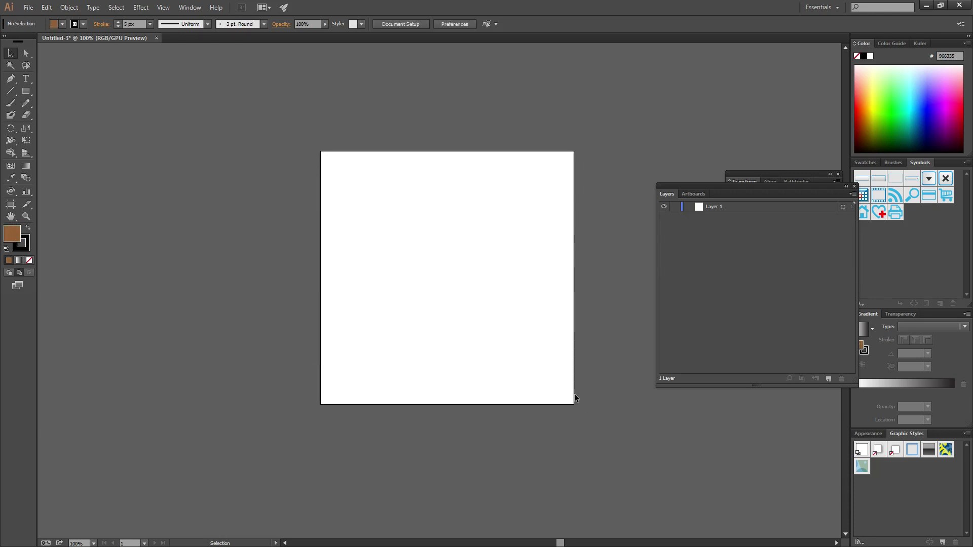
key("ctrl+shift+i")
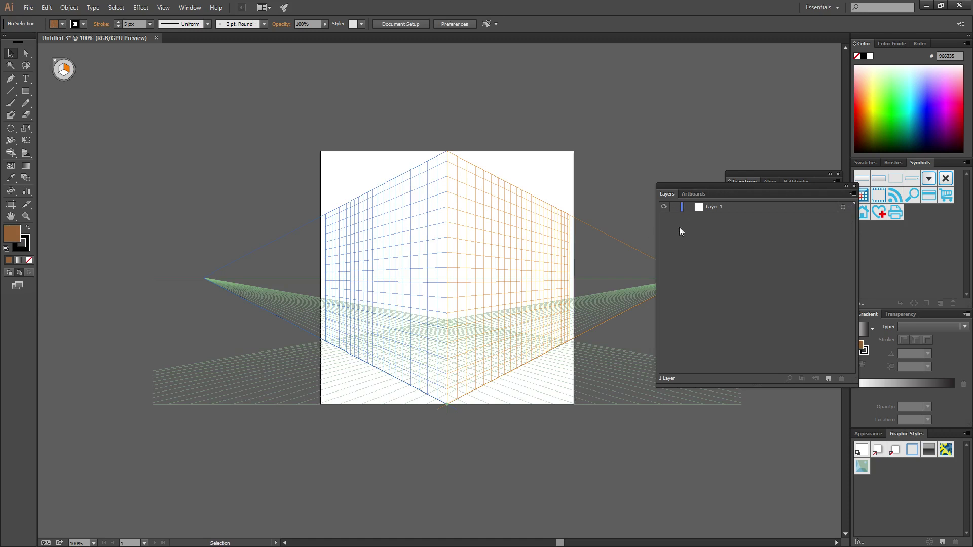
left_click_drag(656, 238, 739, 238)
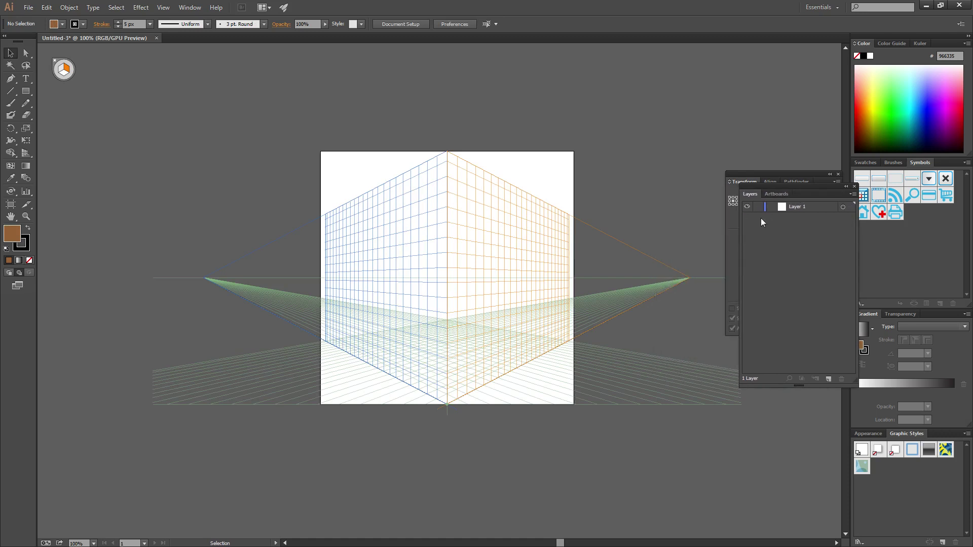
left_click_drag(802, 187, 783, 263)
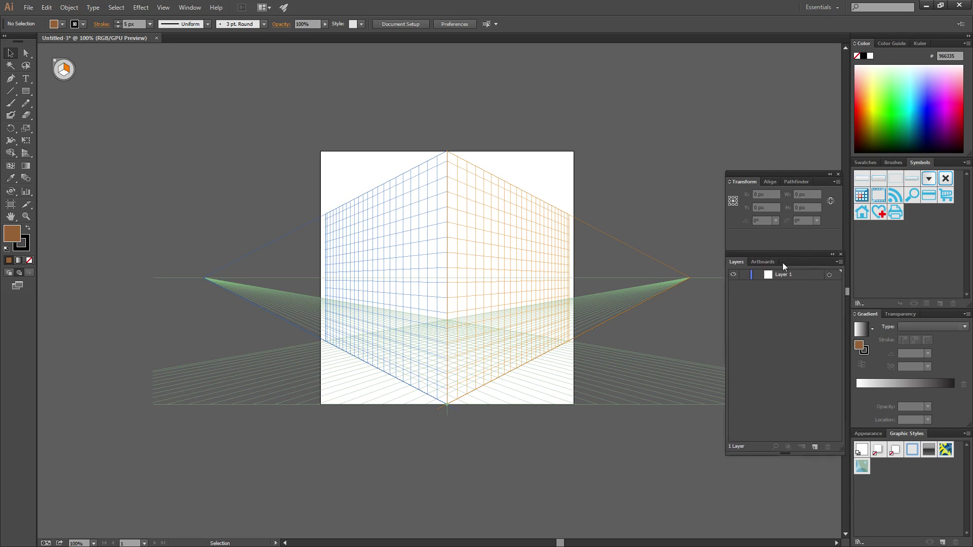
left_click_drag(785, 262, 784, 174)
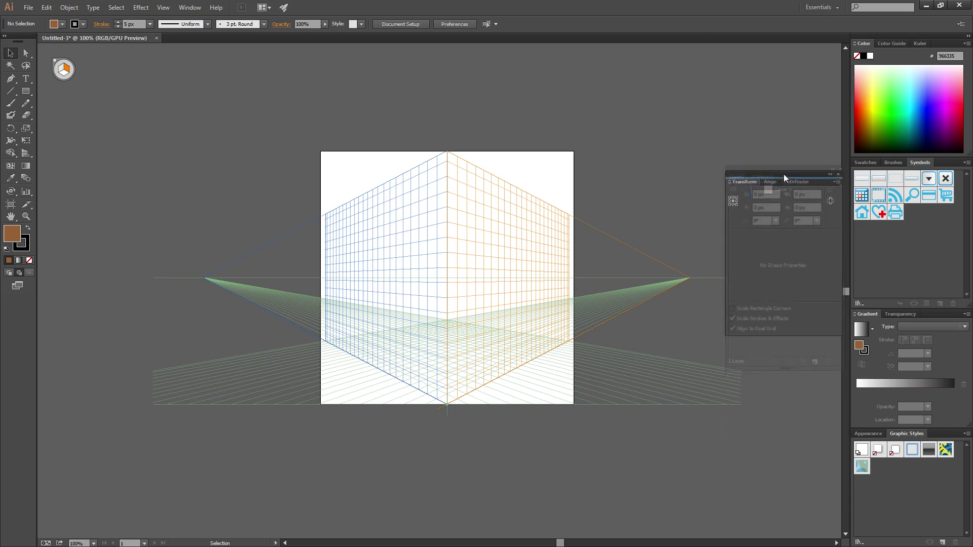
mouse_move(811, 170)
left_mouse_down()
mouse_move(872, 56)
mouse_move(848, 65)
left_mouse_up()
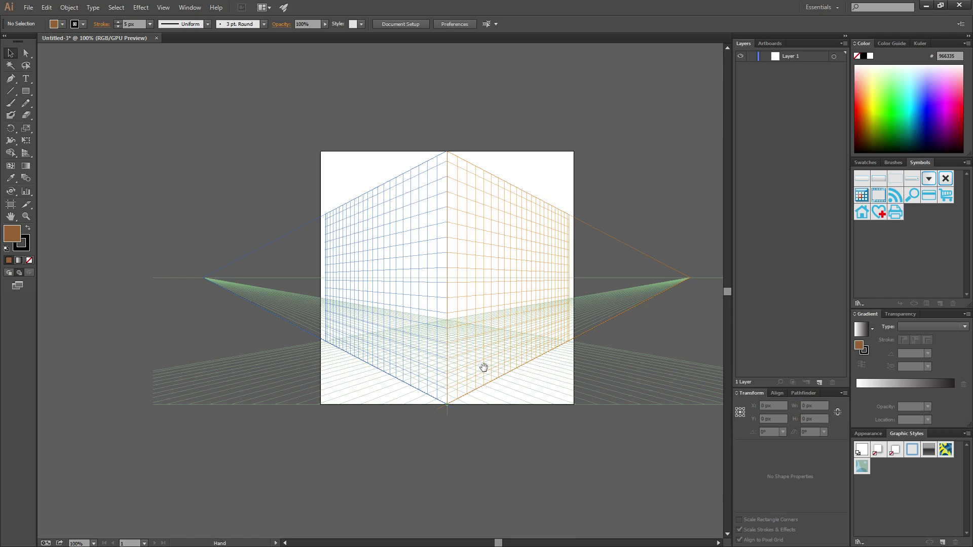
left_click_drag(482, 365, 412, 370)
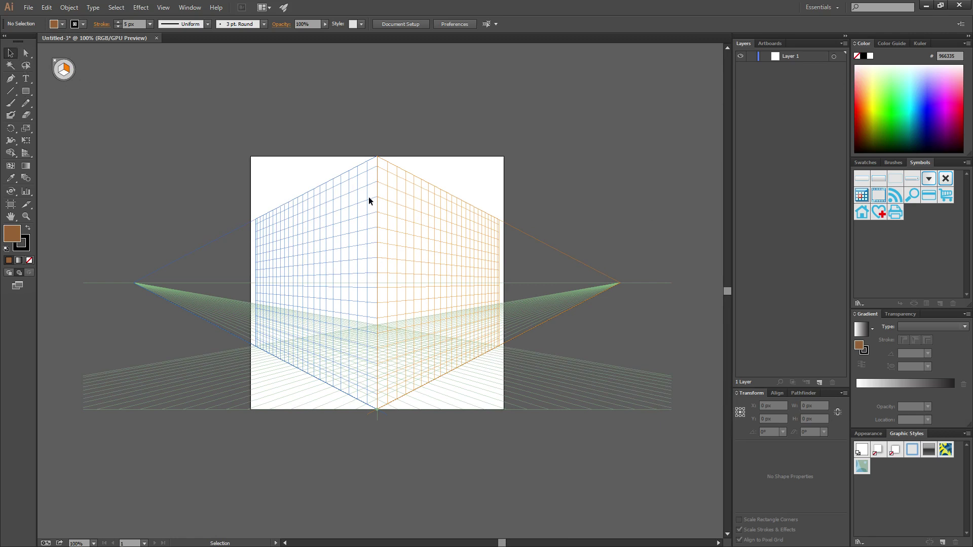
Step: With the Perspective Grid tool, extend the grid walls higher
left_click(24, 154)
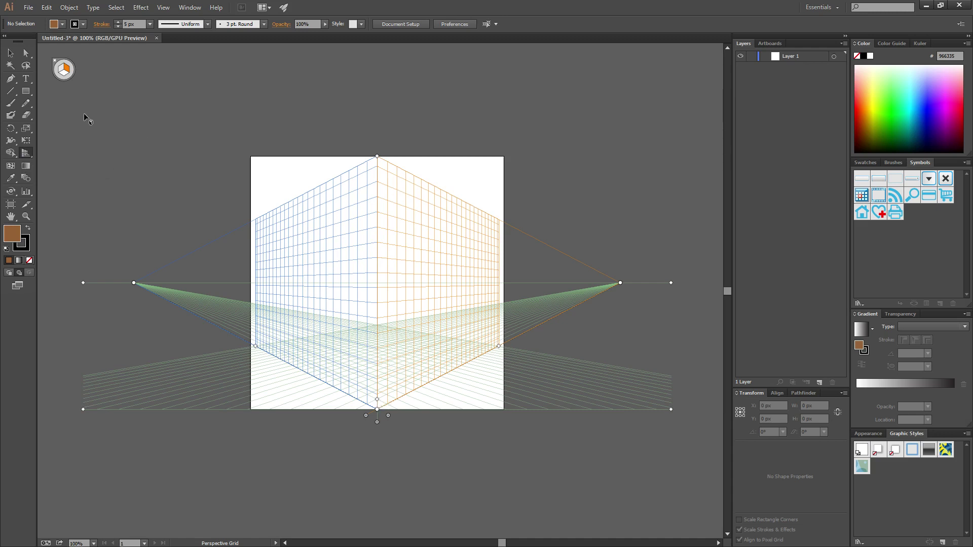
left_click_drag(376, 156, 376, 66)
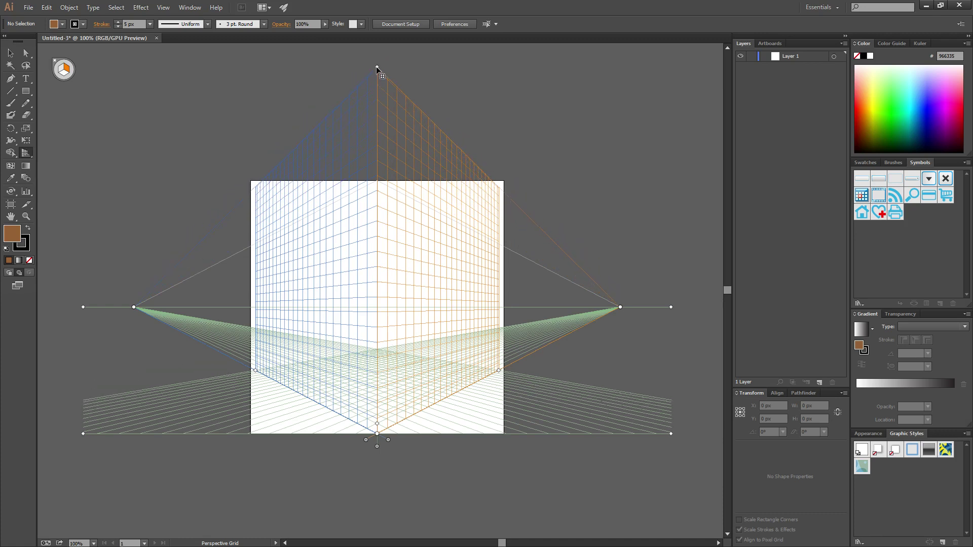
mouse_move(377, 68)
left_mouse_down()
mouse_move(386, 298)
mouse_move(379, 71)
left_mouse_up()
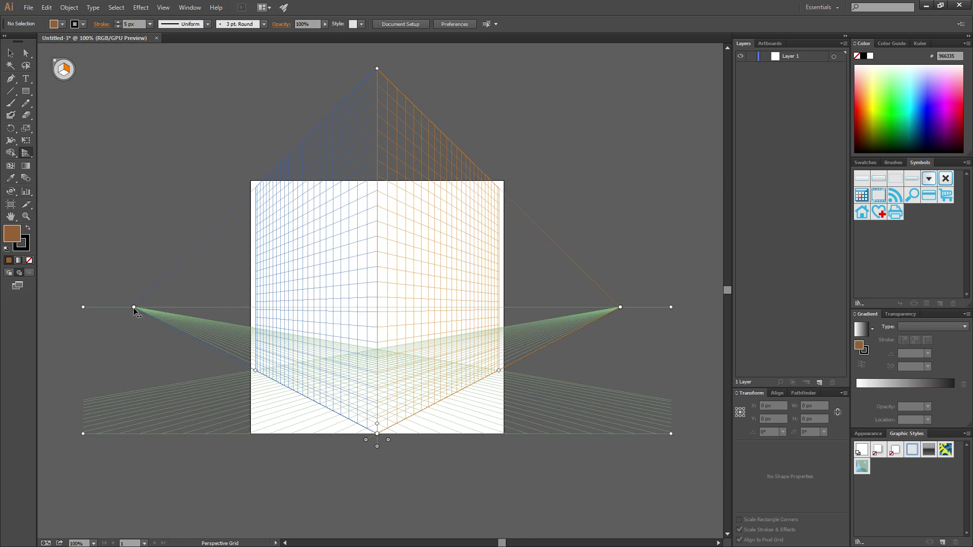
Step: Move both vanishing points toward the centre and raise the grid and horizon line
left_click_drag(133, 306, 208, 308)
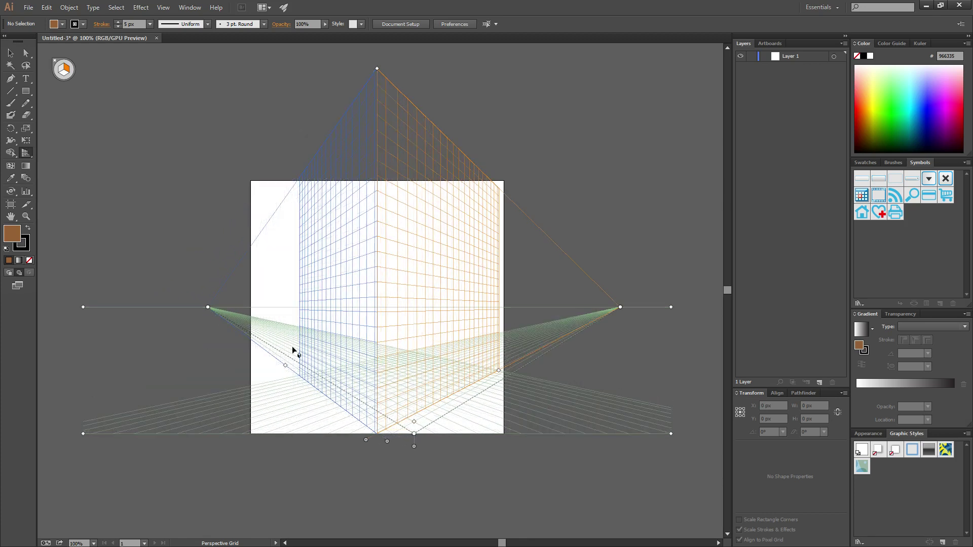
mouse_move(622, 307)
left_mouse_down()
mouse_move(518, 310)
mouse_move(551, 307)
left_mouse_up()
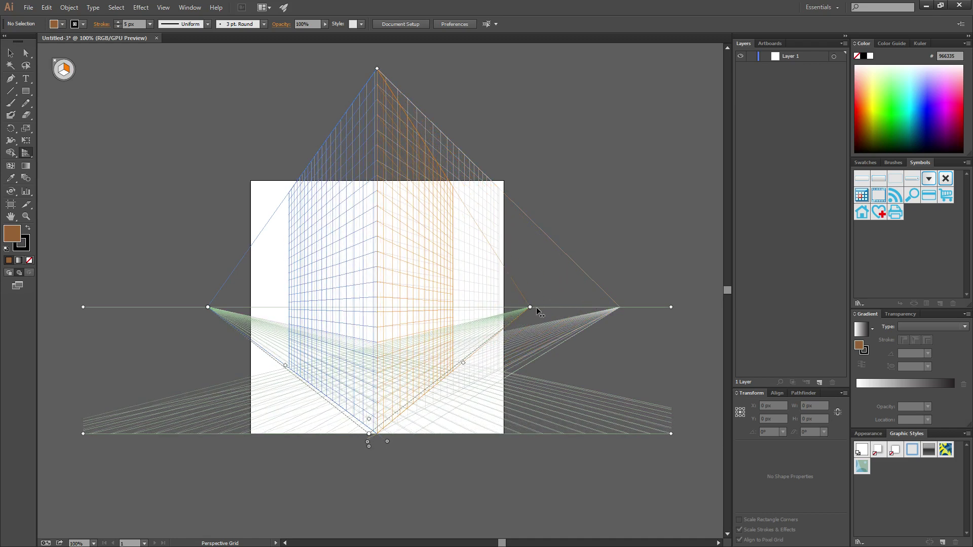
mouse_move(671, 433)
left_mouse_down()
mouse_move(669, 414)
mouse_move(631, 422)
left_mouse_up()
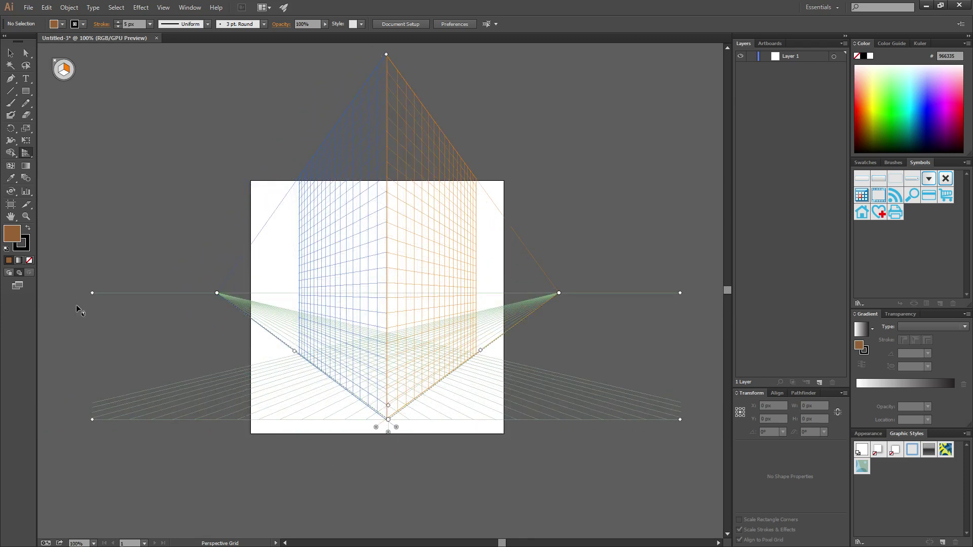
mouse_move(92, 293)
left_mouse_down()
mouse_move(96, 235)
mouse_move(75, 403)
mouse_move(45, 231)
mouse_move(128, 320)
mouse_move(125, 293)
left_mouse_up()
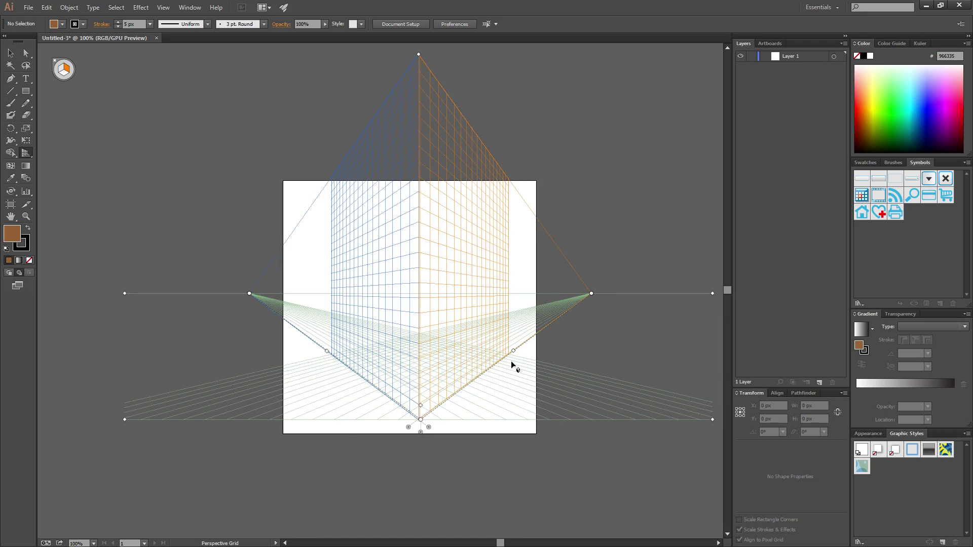
Step: Enlarge the grid cells, widen both planes across the artboard, and lower the ground level below it
left_click_drag(421, 409, 450, 394)
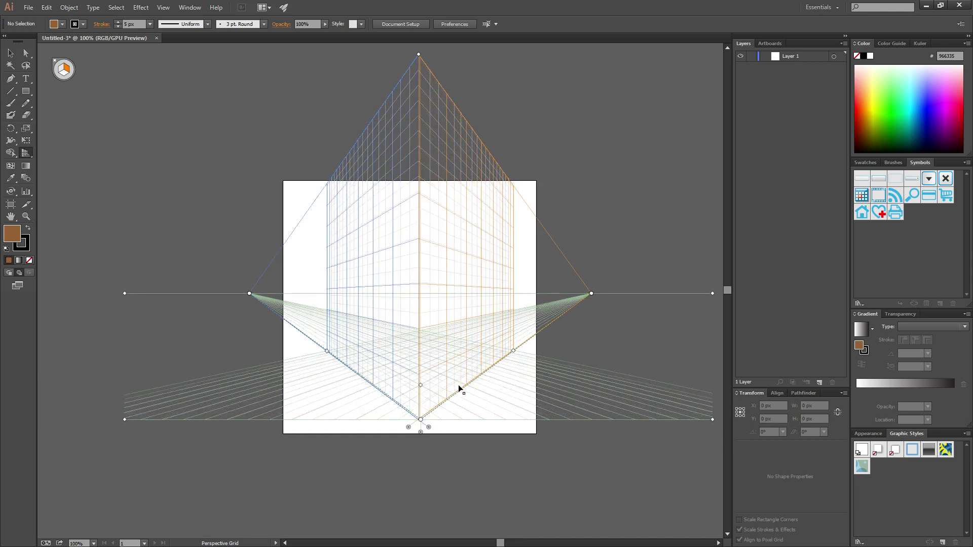
left_click_drag(450, 392, 454, 387)
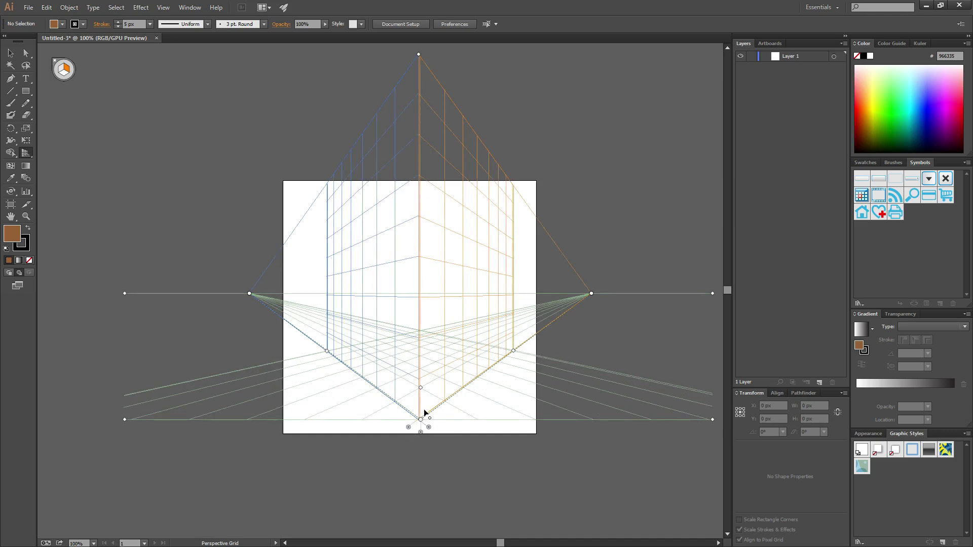
mouse_move(409, 429)
left_mouse_down()
mouse_move(331, 404)
mouse_move(315, 414)
mouse_move(315, 425)
mouse_move(354, 427)
left_mouse_up()
mouse_move(428, 430)
left_mouse_down()
mouse_move(506, 405)
mouse_move(551, 426)
left_mouse_up()
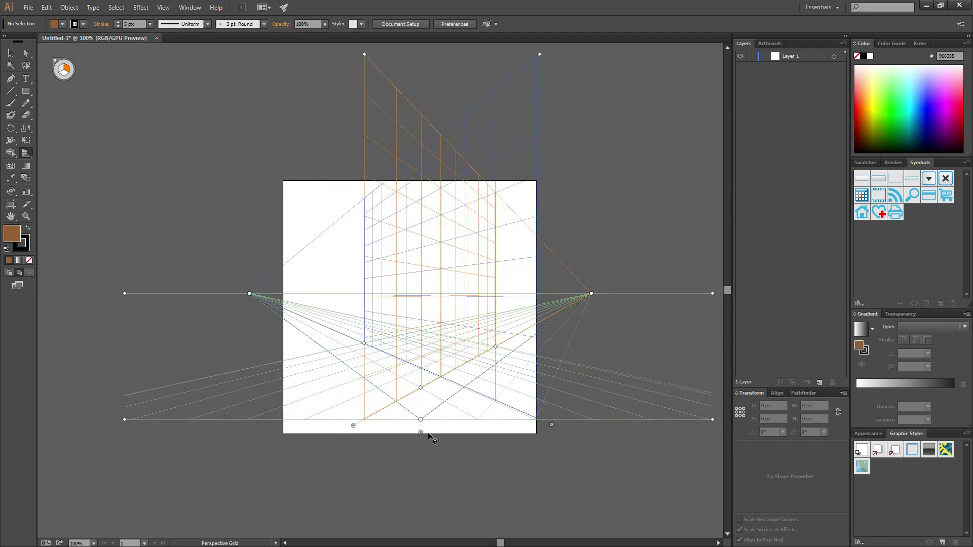
mouse_move(421, 433)
left_mouse_down()
mouse_move(418, 479)
mouse_move(417, 343)
mouse_move(415, 503)
mouse_move(417, 468)
mouse_move(426, 516)
mouse_move(417, 467)
mouse_move(419, 483)
left_mouse_up()
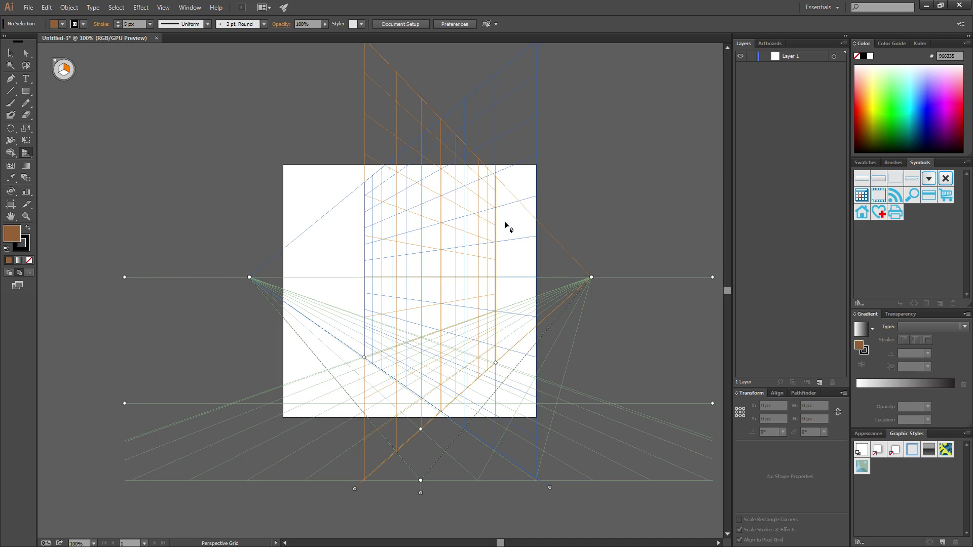
scroll(478, 231, "up", 2)
scroll(479, 229, "up", 2)
scroll(478, 229, "up", 2)
scroll(477, 230, "down", 1)
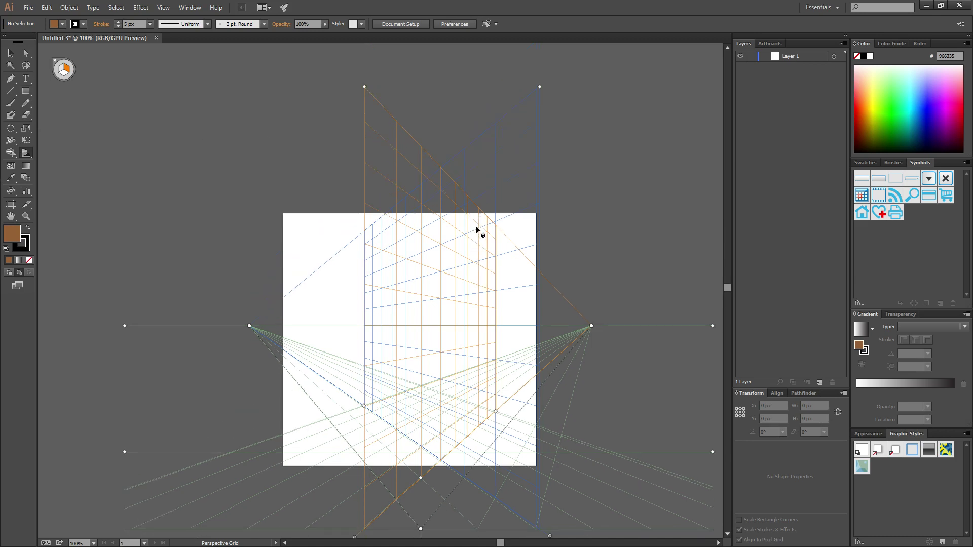
scroll(477, 231, "down", 1)
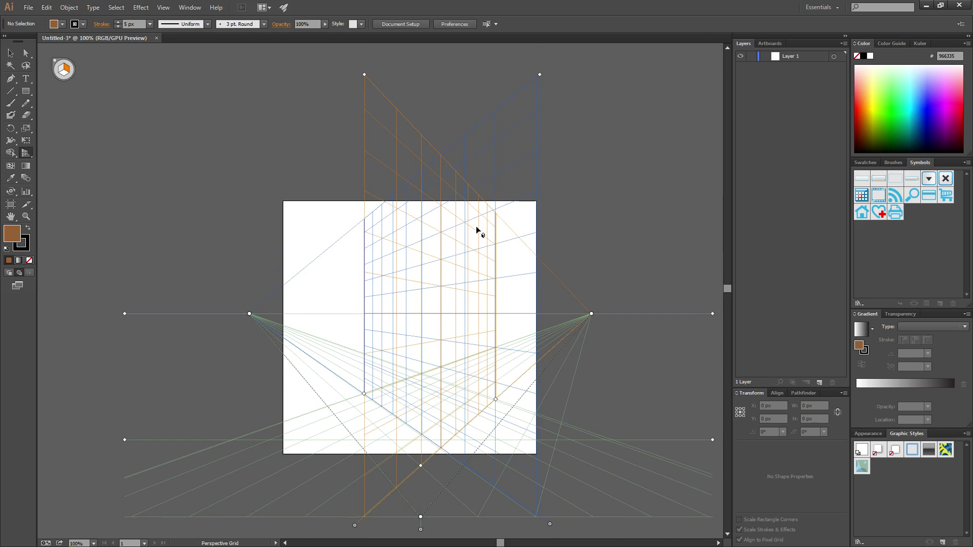